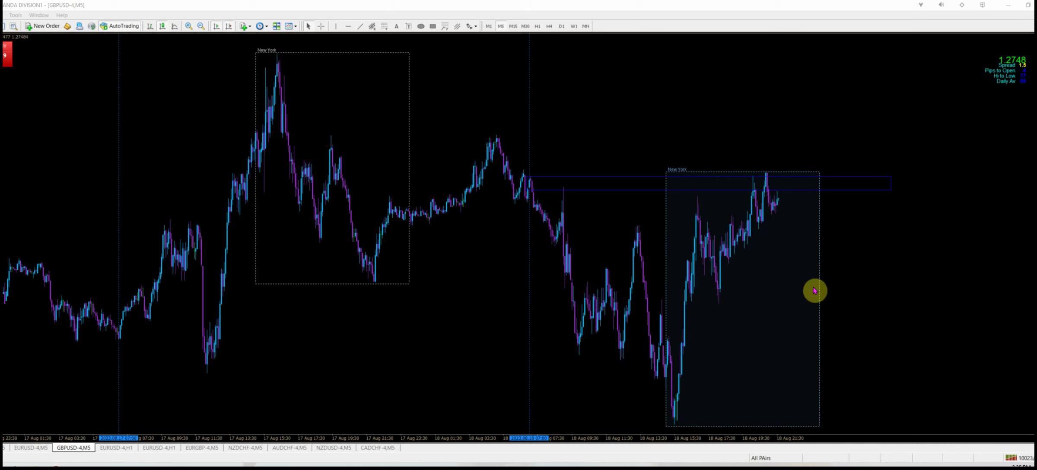
click(357, 26)
drag(771, 195, 807, 350)
right_click(807, 350)
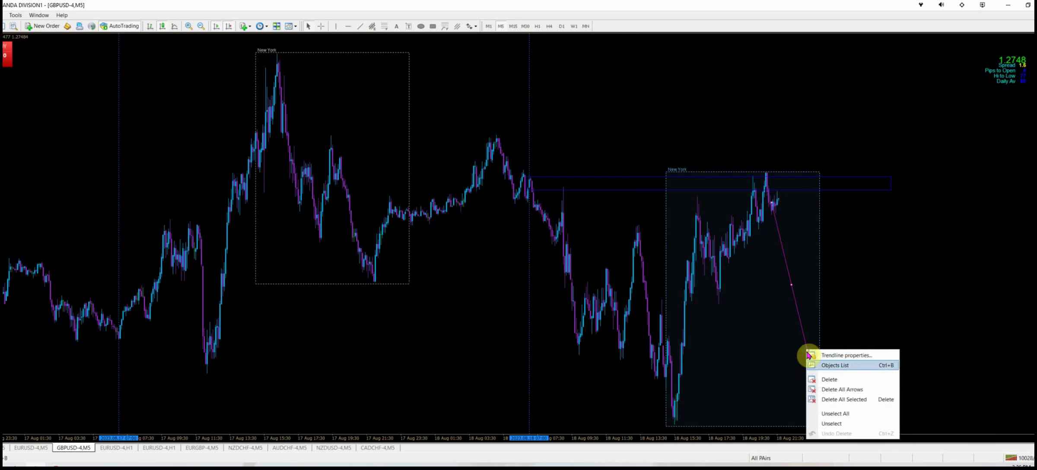
click(817, 379)
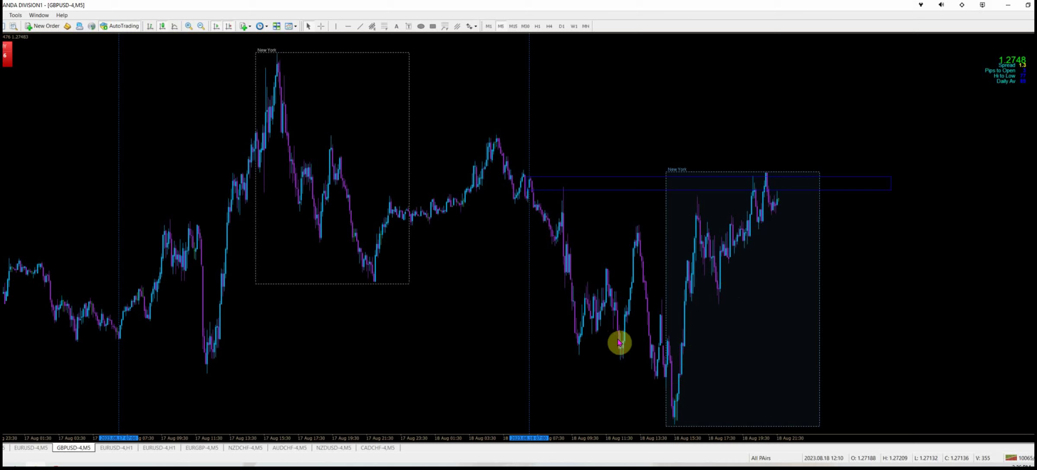
Step: Measure the GBPUSD price distance up from the session low bar with the Crosshair
click(321, 26)
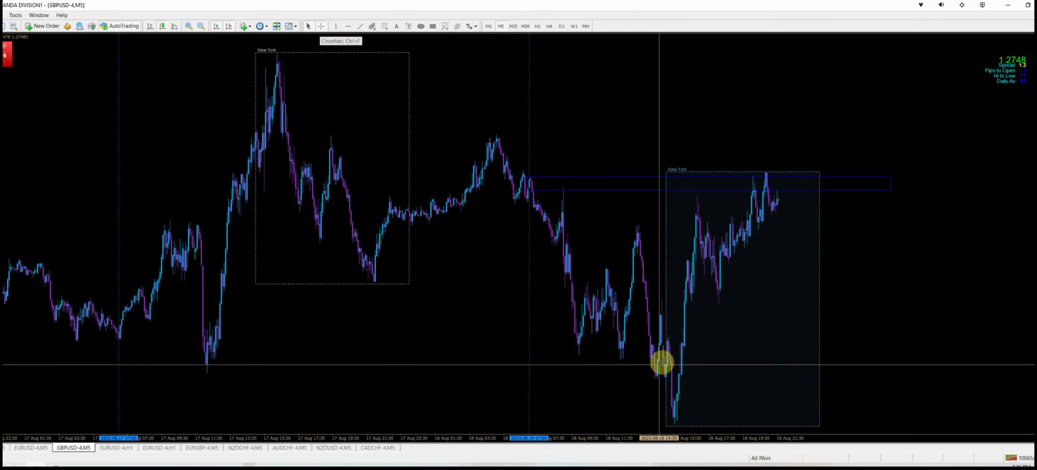
drag(663, 366, 710, 187)
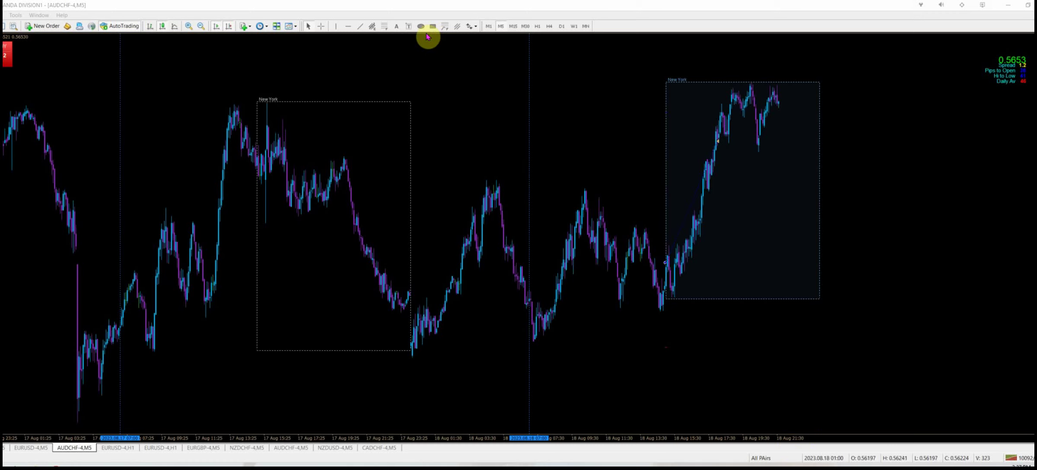
Step: Draw a thin zone rectangle at the AUDCHF New York session low and measure the rally
click(432, 26)
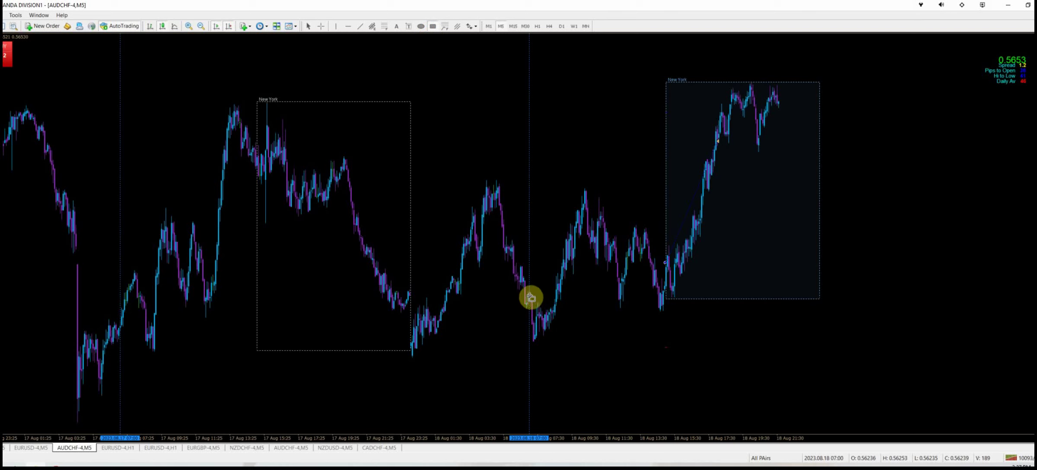
drag(529, 293, 940, 302)
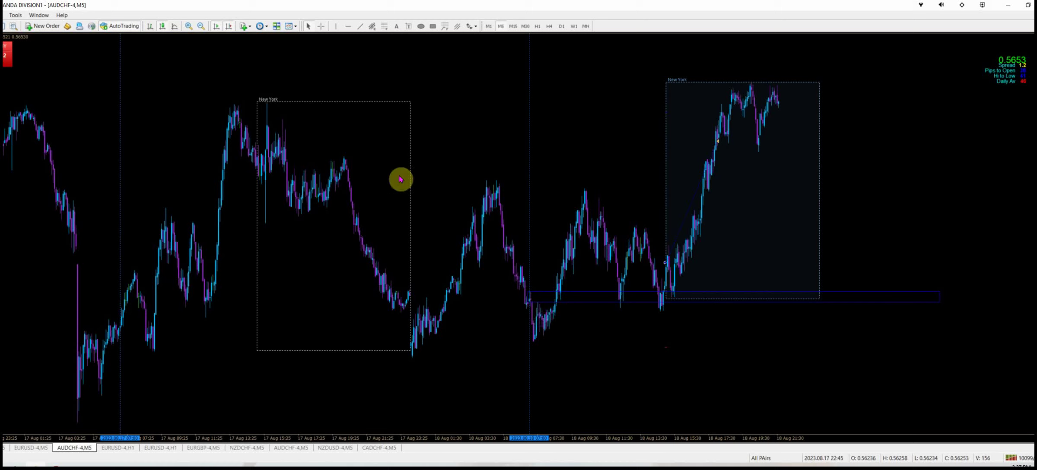
click(332, 27)
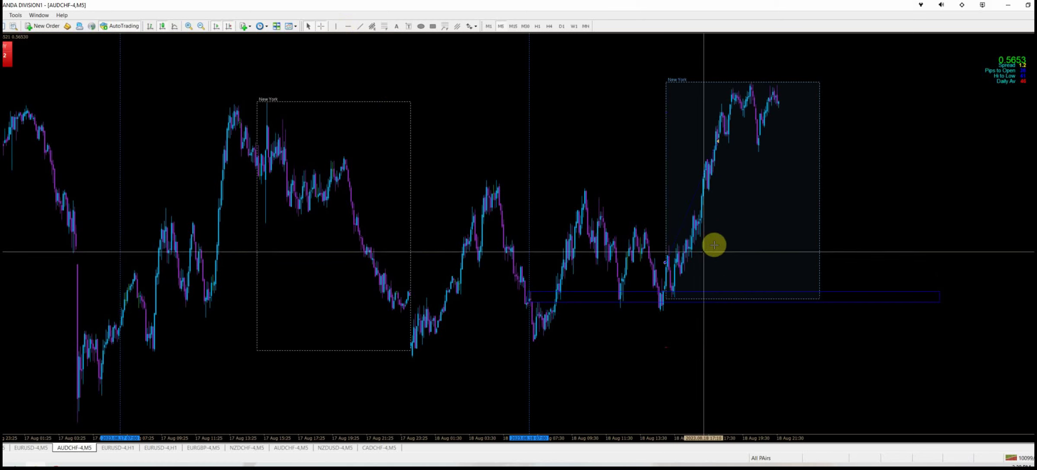
drag(667, 268, 666, 301)
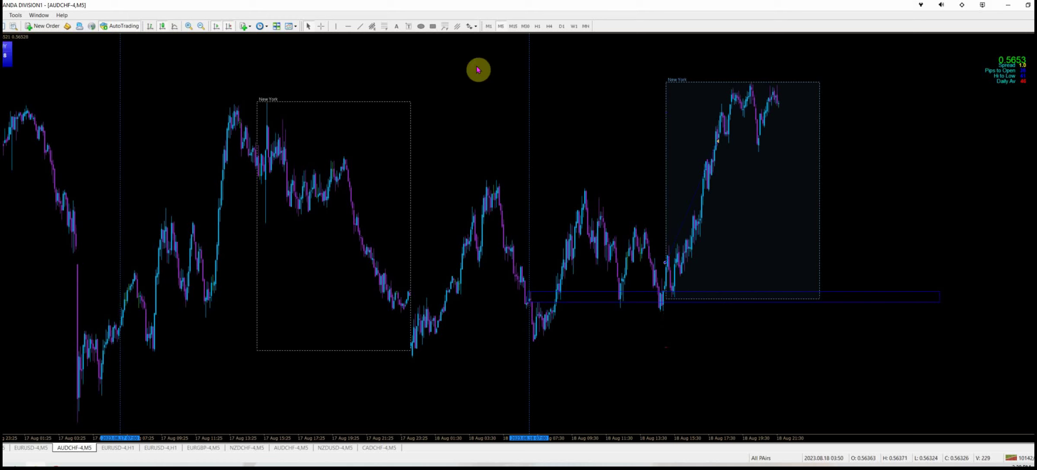
click(323, 26)
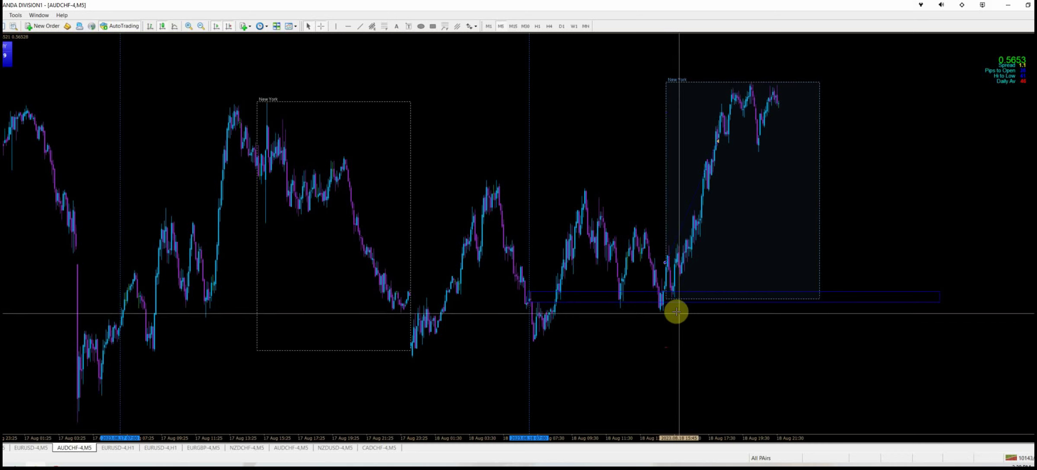
drag(682, 298, 661, 315)
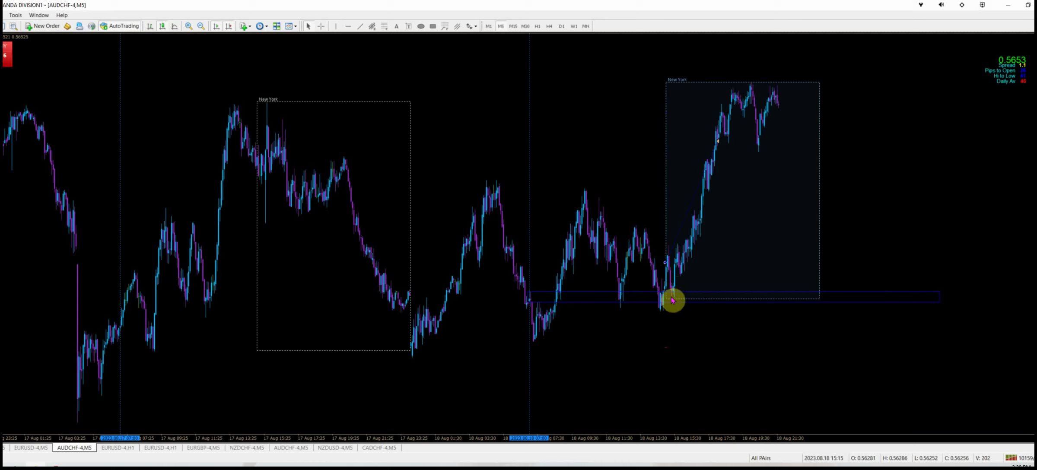
mouse_move(662, 311)
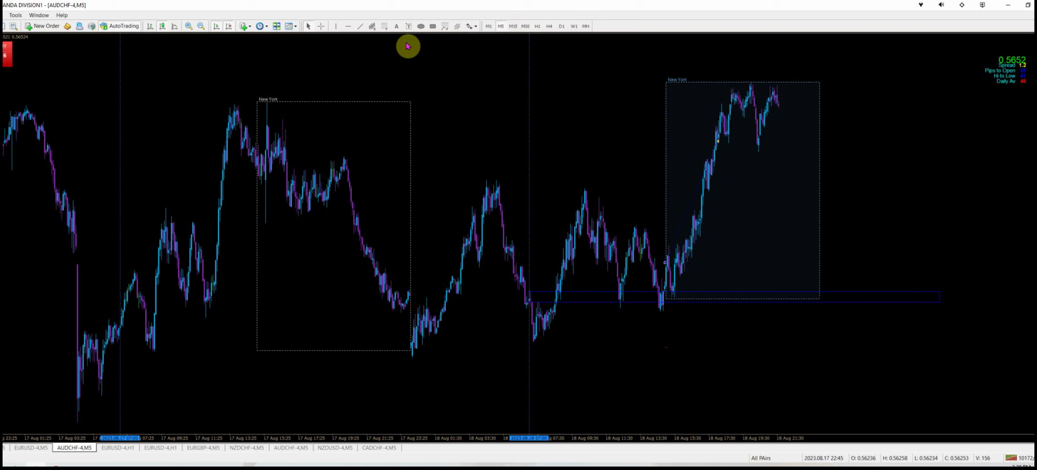
click(319, 27)
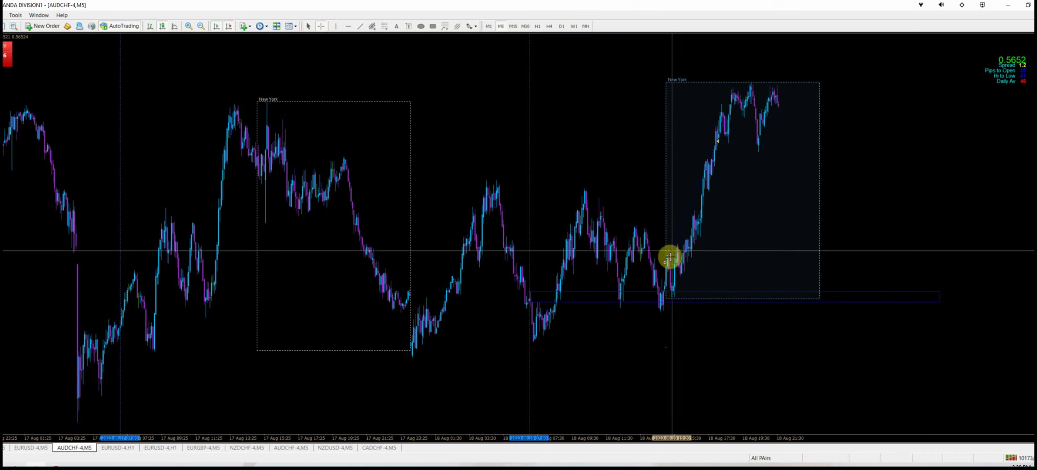
drag(677, 262, 674, 282)
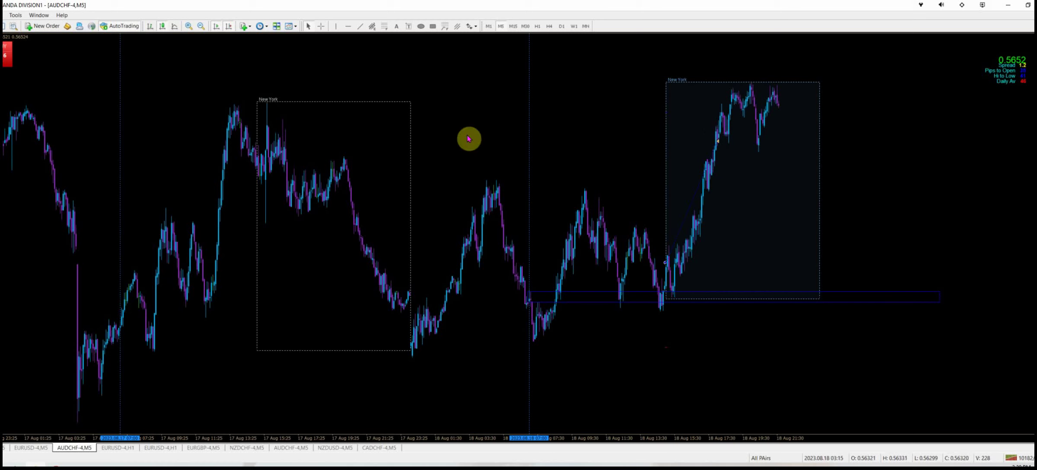
click(200, 26)
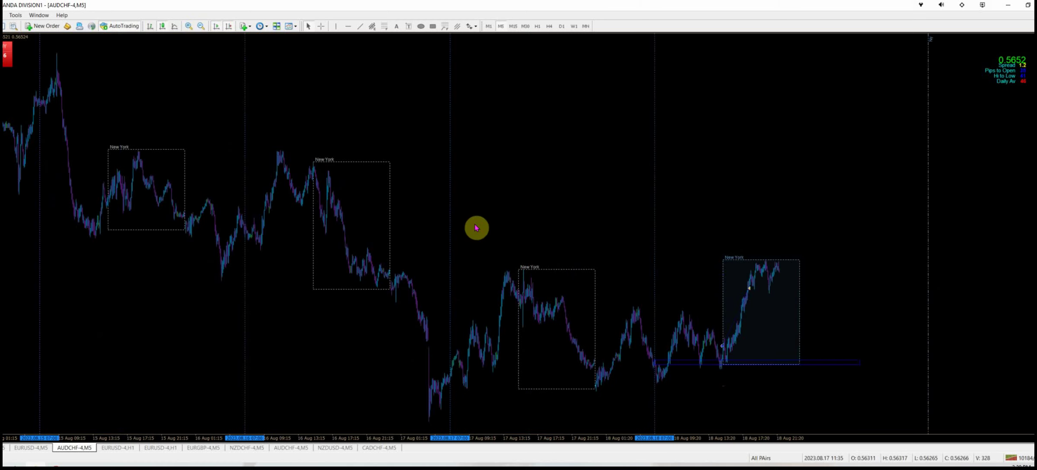
click(322, 25)
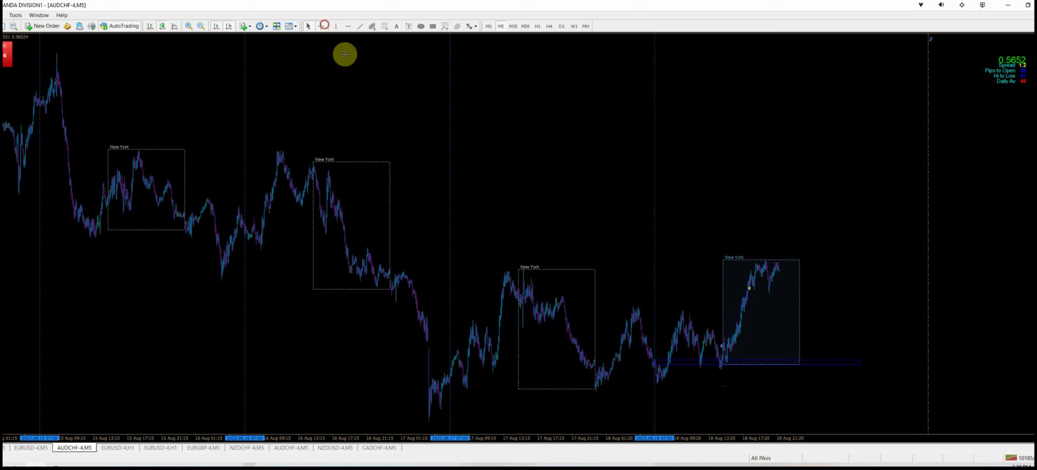
click(523, 267)
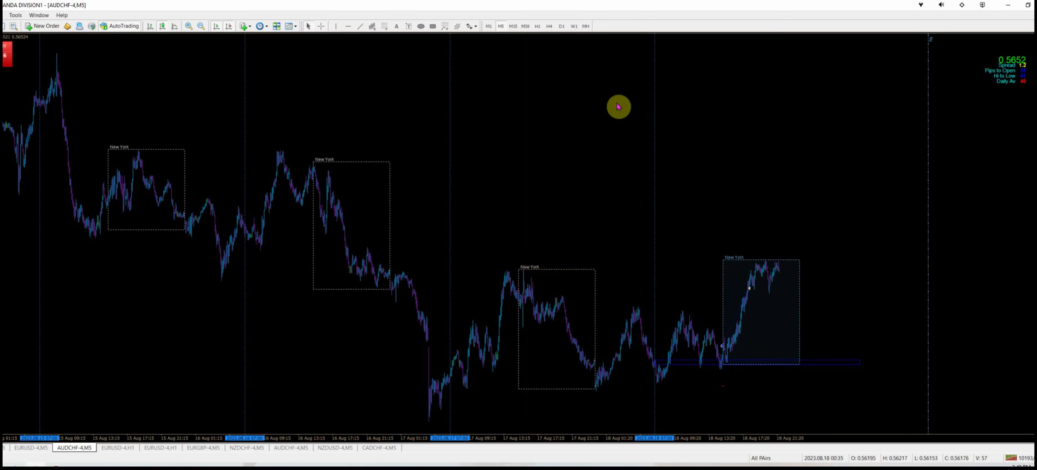
click(189, 26)
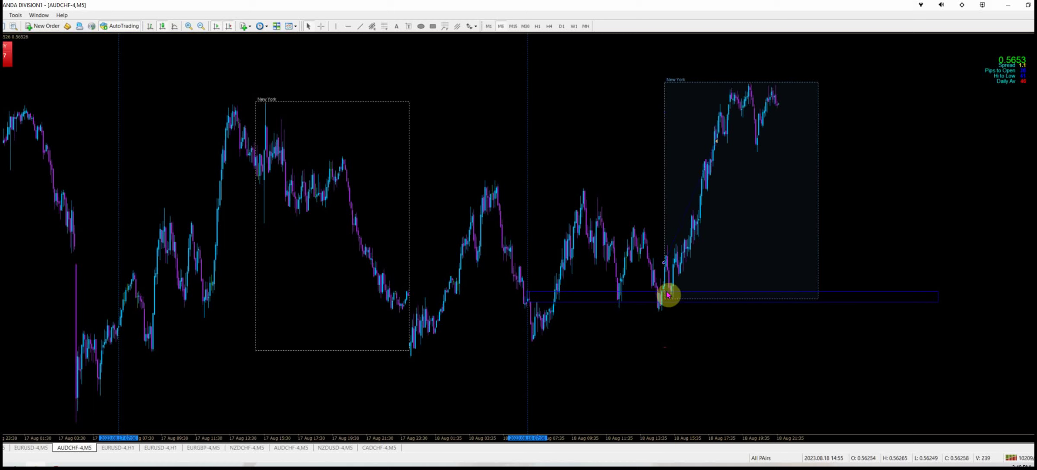
Step: On CADCHF, draw a thin zone rectangle at the 18 Aug morning low past the New York box
click(375, 449)
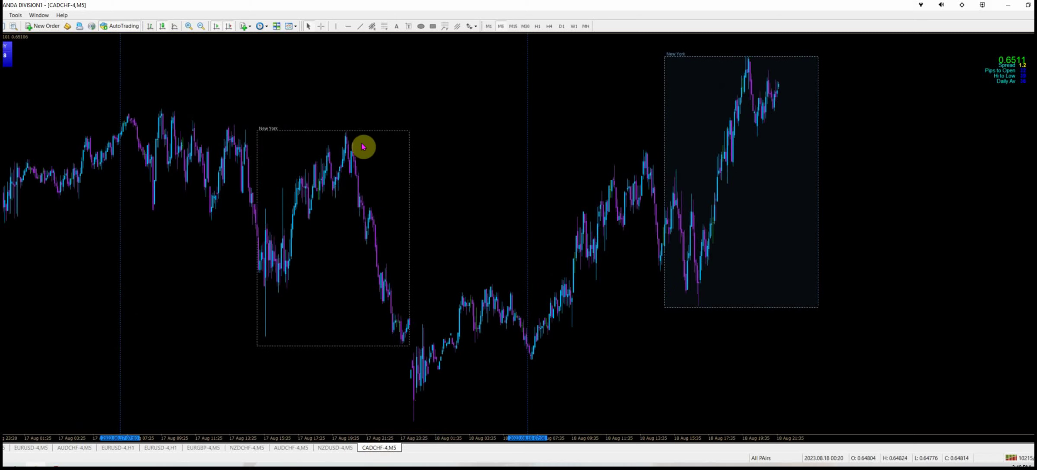
click(433, 26)
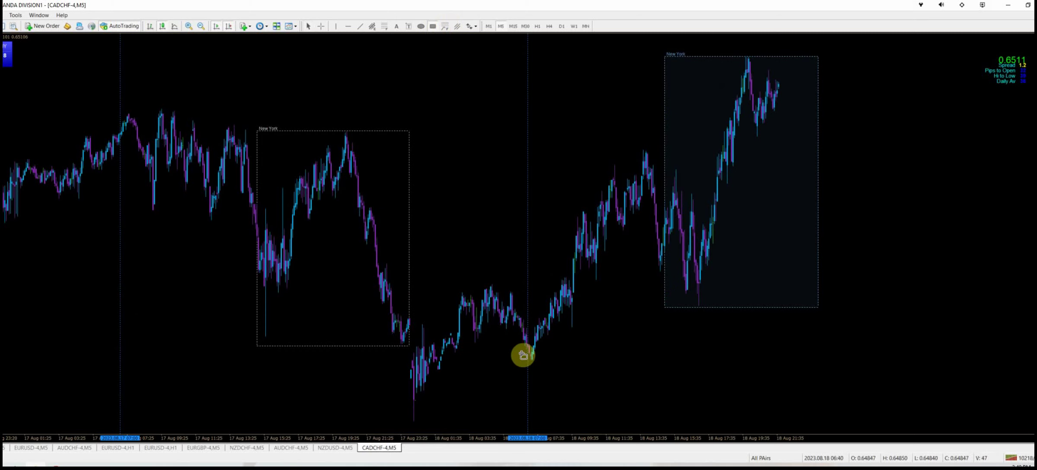
drag(531, 343, 993, 355)
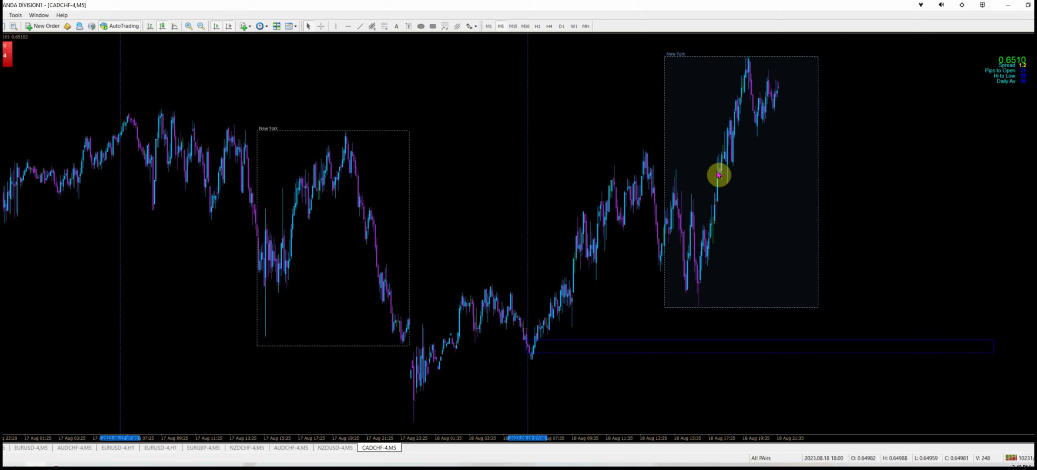
Step: On NZDUSD, draw a thin zone rectangle across the latest New York session box
click(327, 448)
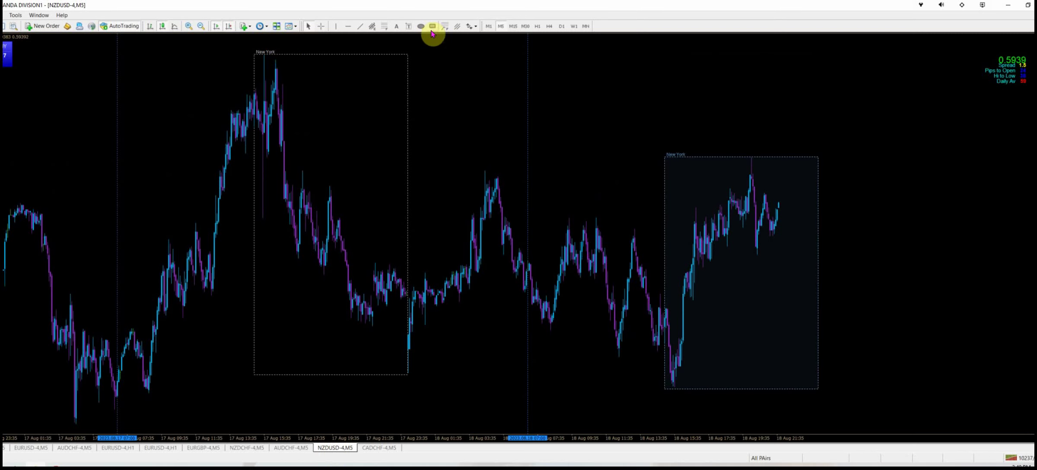
click(432, 28)
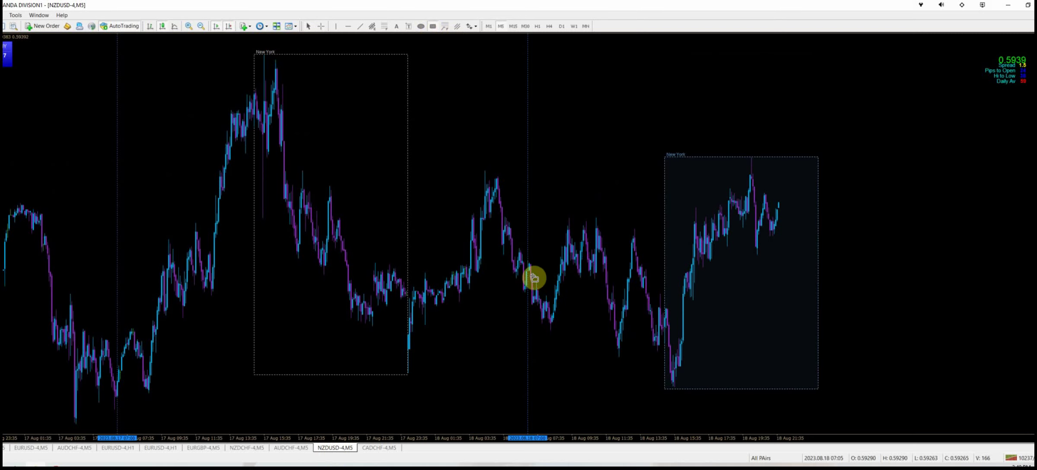
drag(524, 264, 883, 278)
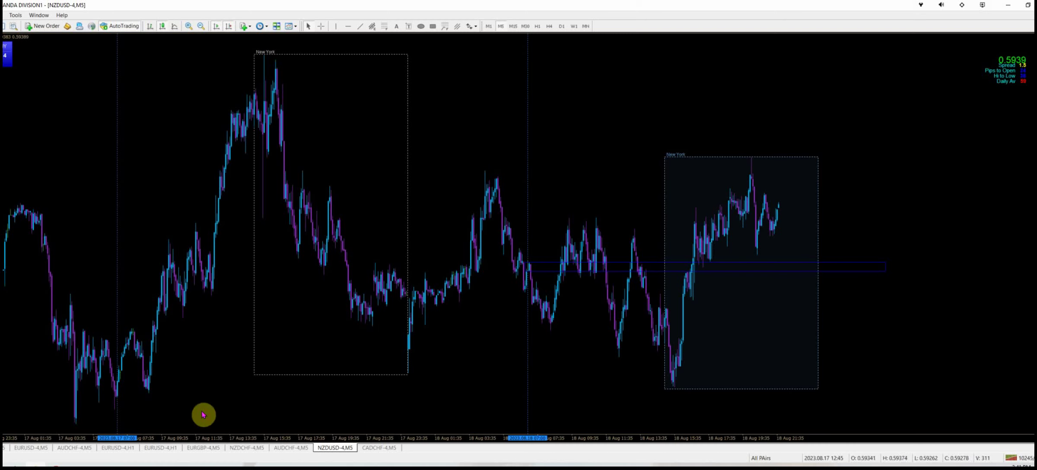
Step: On NZDCHF, draw a thin zone rectangle at the 18 Aug morning low
click(243, 449)
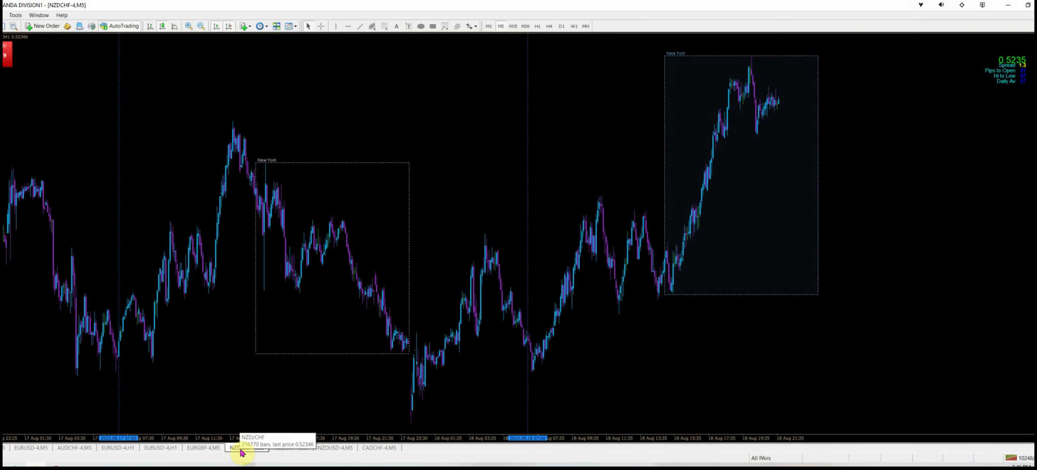
click(433, 27)
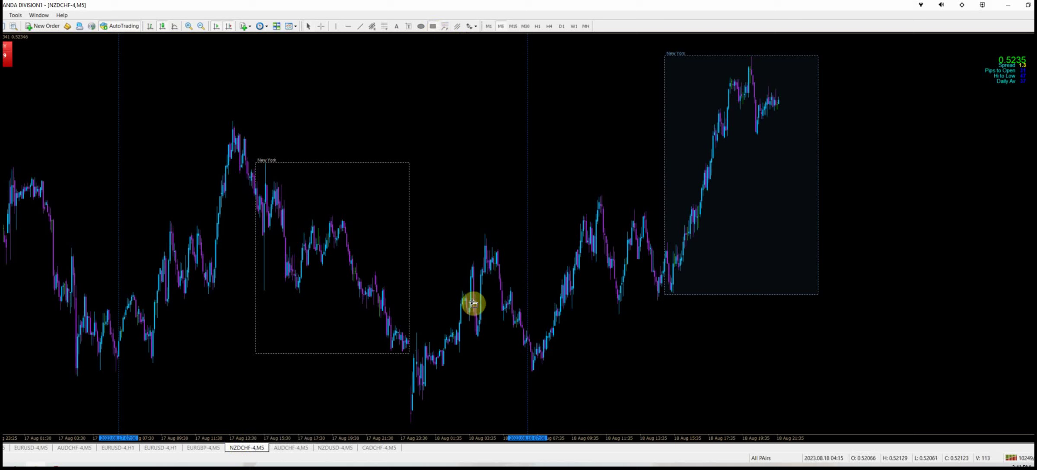
drag(526, 334, 955, 342)
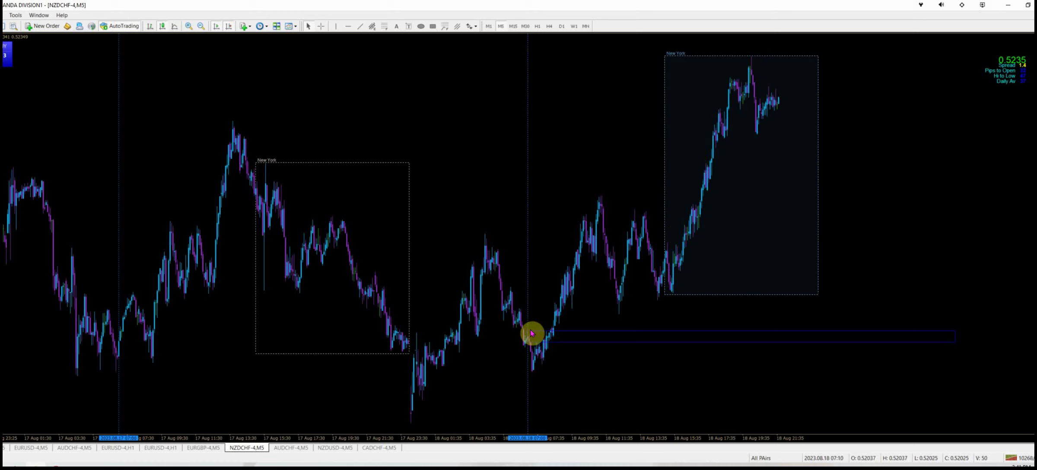
Step: Review the EURGBP 5-minute chart, then return to the AUDCHF 5-minute chart
click(193, 450)
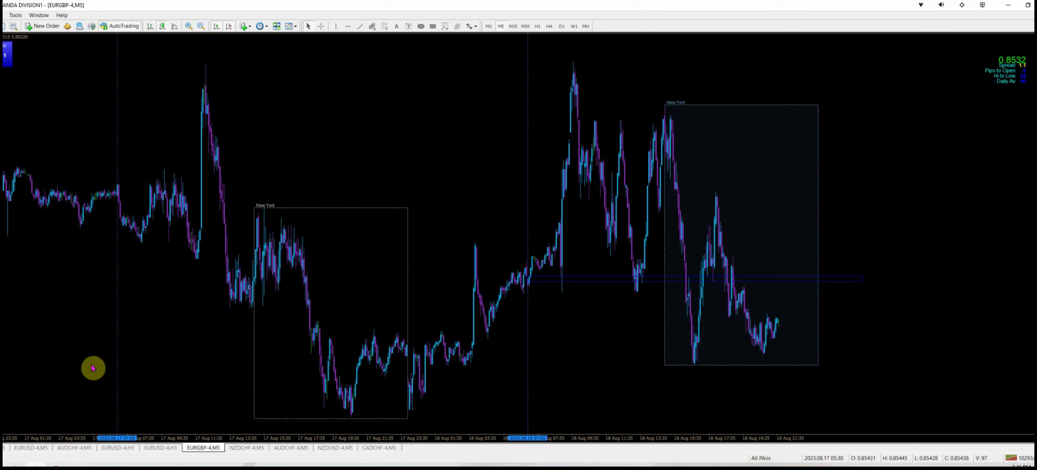
click(76, 449)
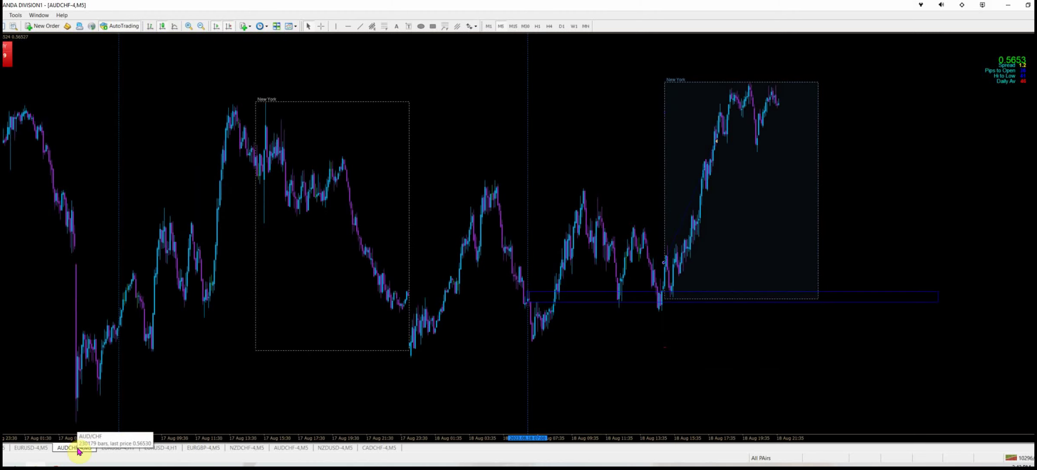
Step: Close the duplicate AUDCHF-4,M5 chart window, leaving the EURUSD-4,M5 chart showing
right_click(78, 451)
click(295, 449)
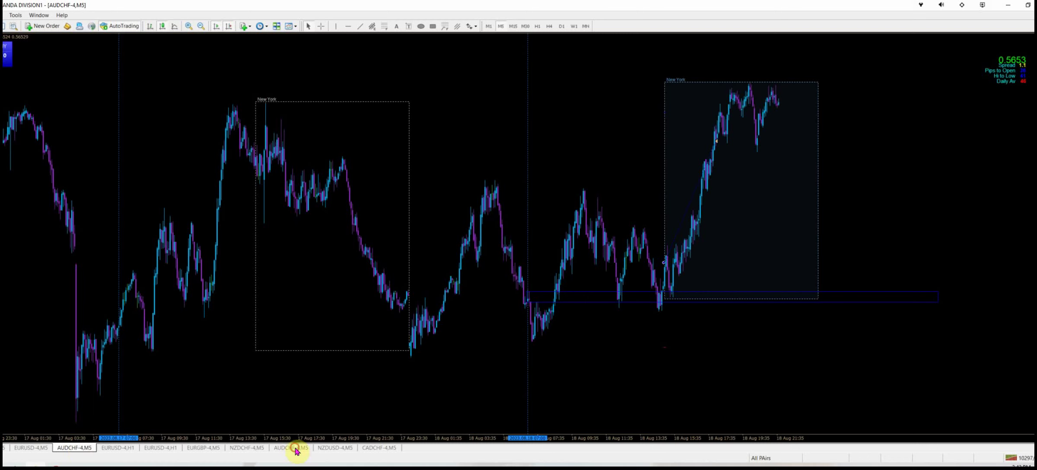
click(75, 450)
right_click(76, 450)
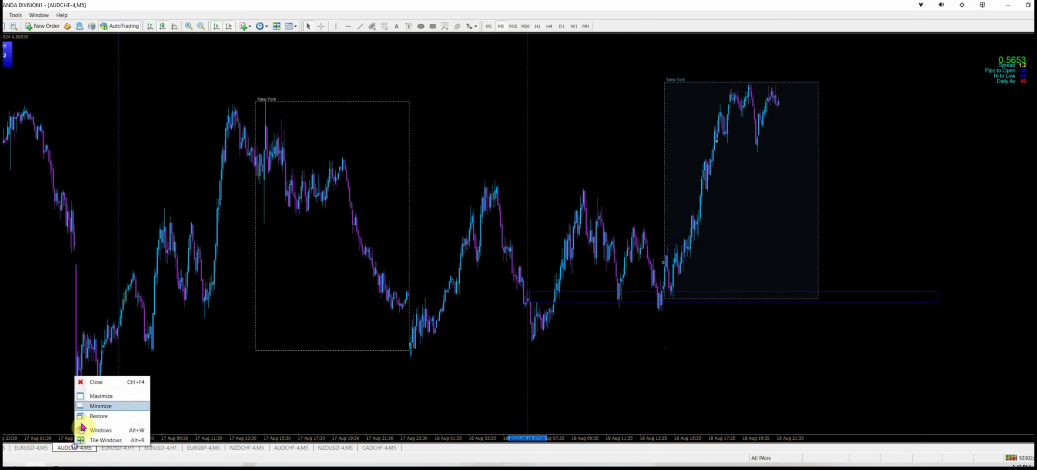
click(87, 382)
click(28, 446)
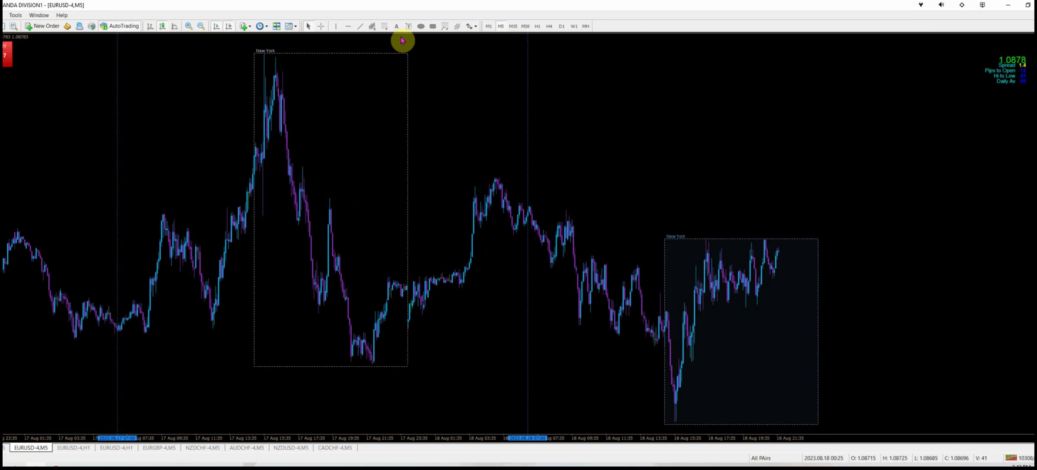
Step: Draw a thin price-zone rectangle on EURUSD, then change the chart symbol to USDCHF
click(432, 26)
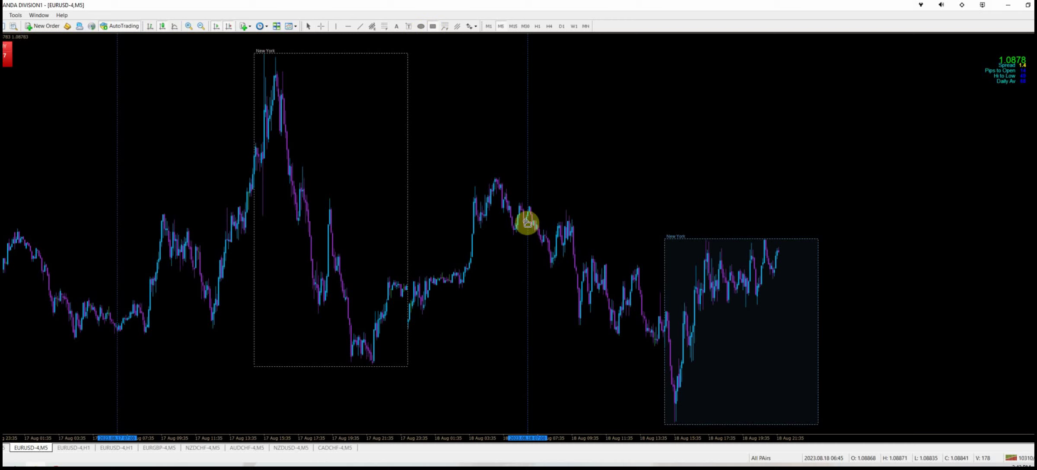
drag(529, 211, 874, 216)
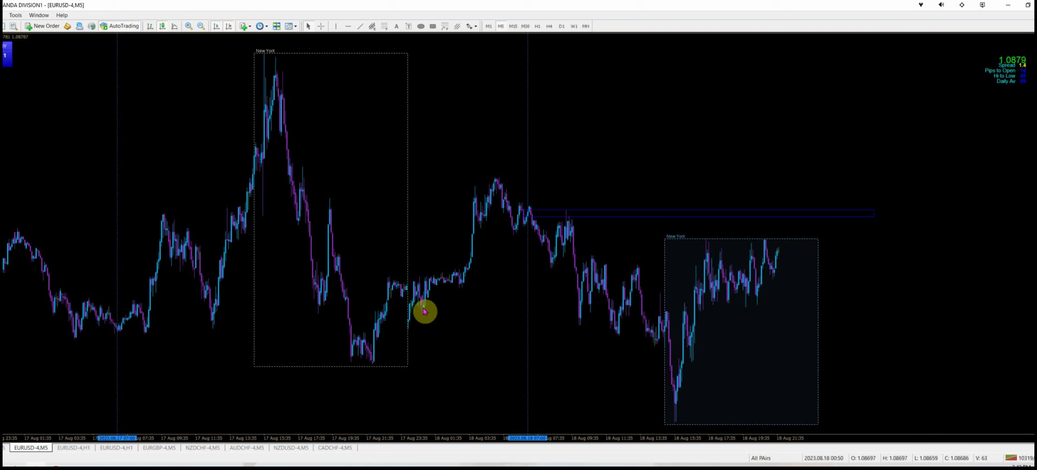
text(usdchf)
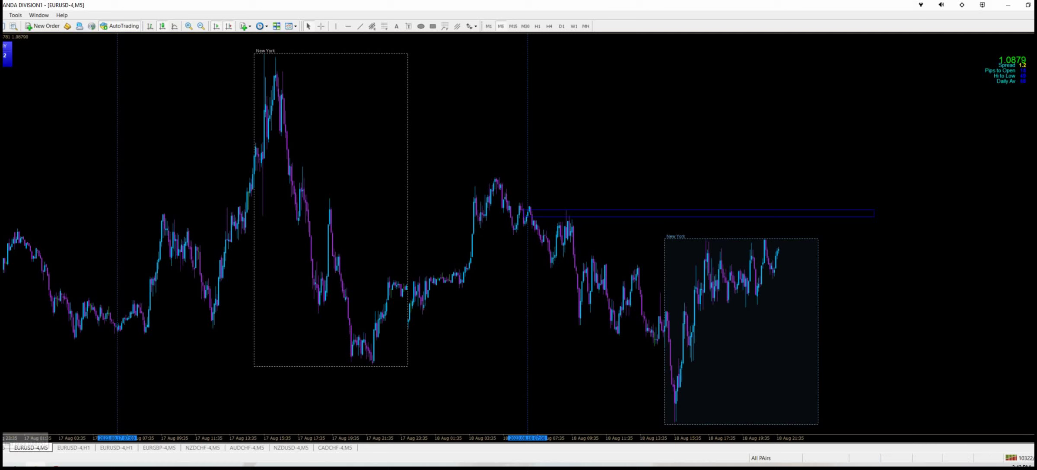
key(Return)
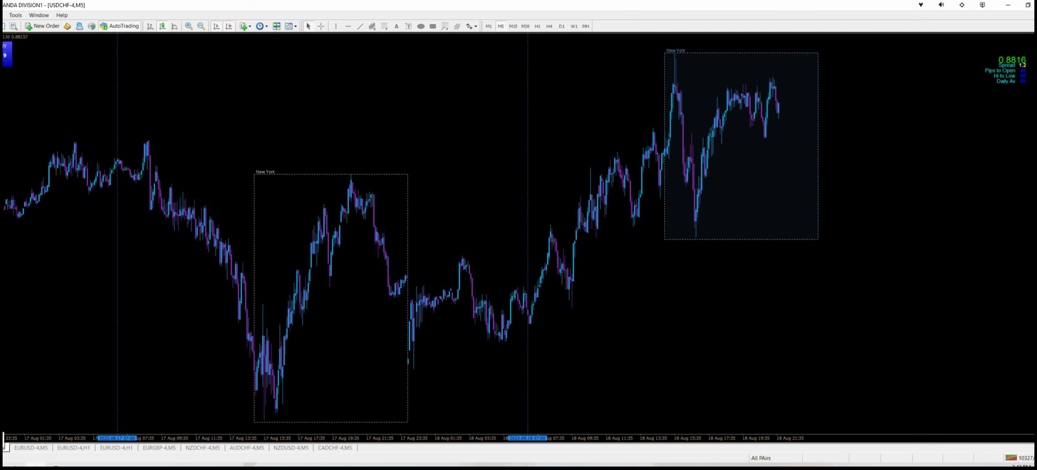
Step: Switch the chart to AUDUSD and draw a thin zone across the latest New York box
key(Down)
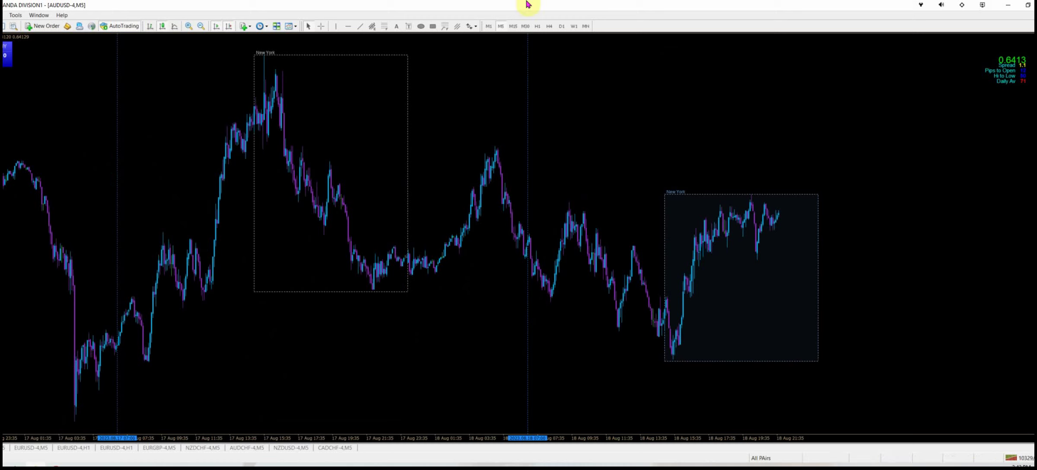
click(432, 26)
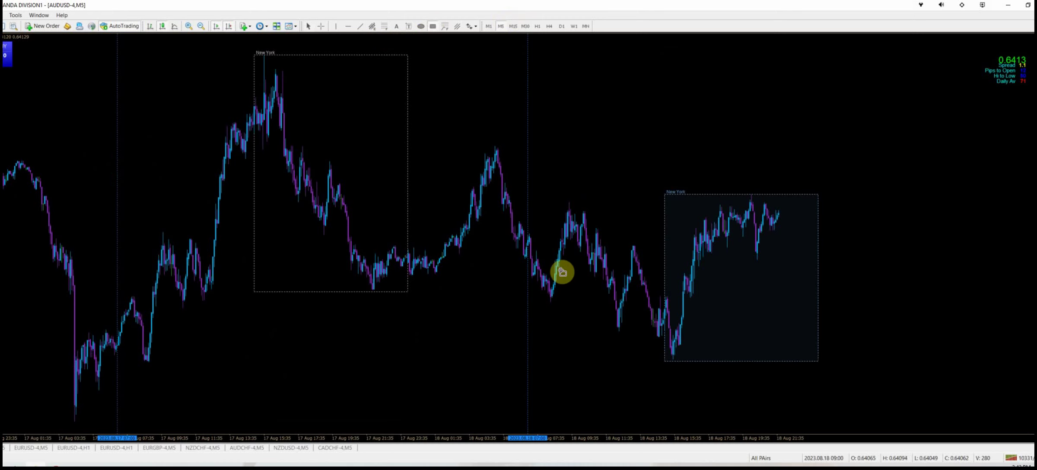
drag(530, 237, 797, 245)
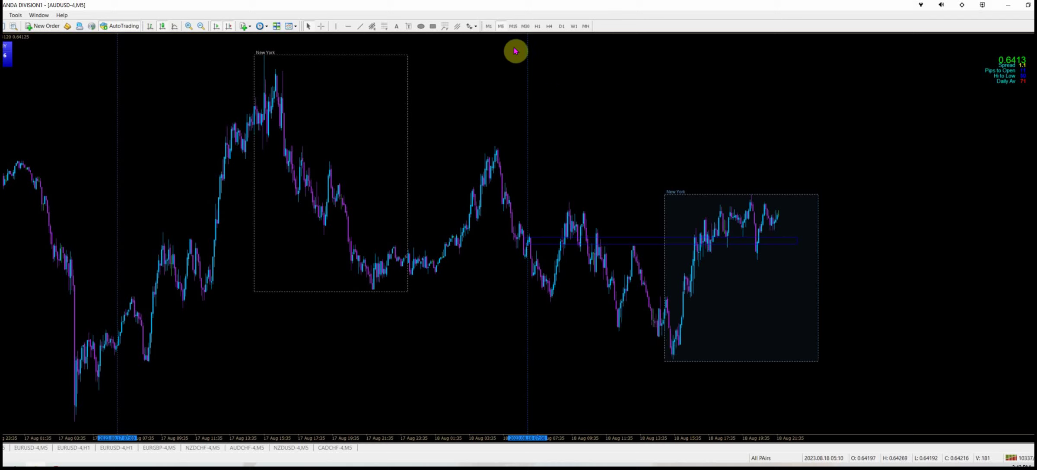
Step: Measure the AUDUSD move up from the session low with the Crosshair
click(321, 27)
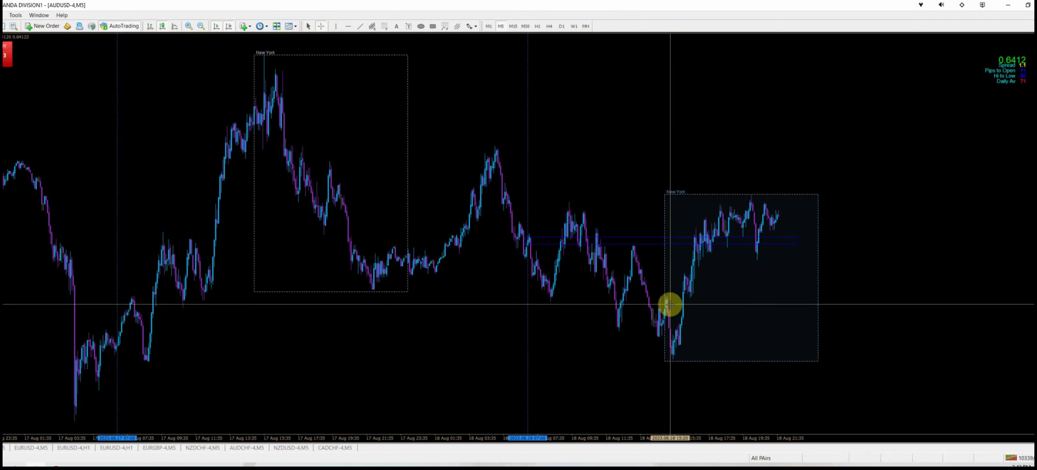
drag(665, 305, 681, 240)
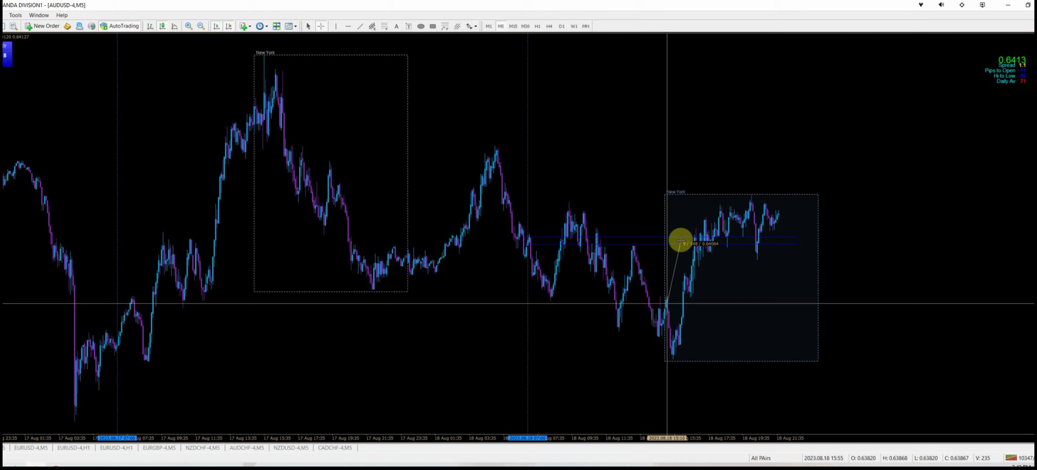
drag(681, 241, 683, 243)
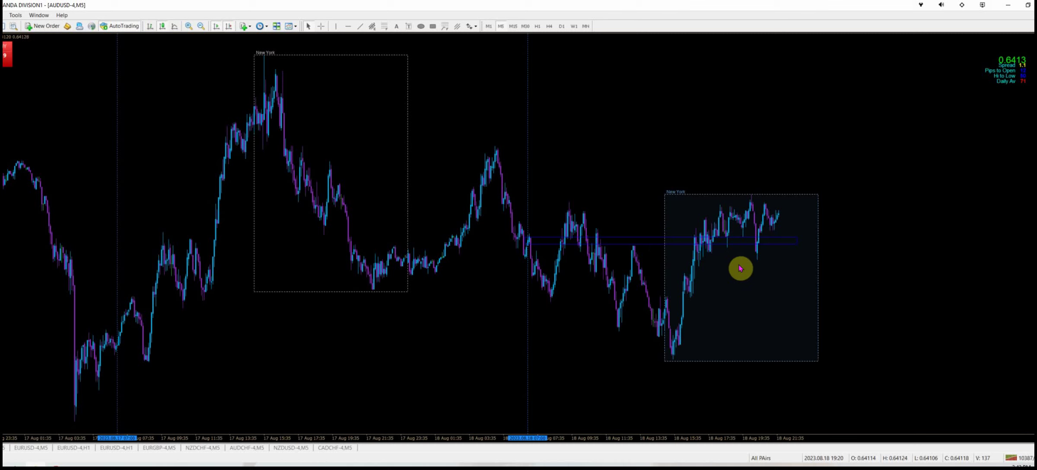
Step: Put AUDCHF on the M30 timeframe, read prices with the crosshair, then move to GBPUSD hourly
click(240, 449)
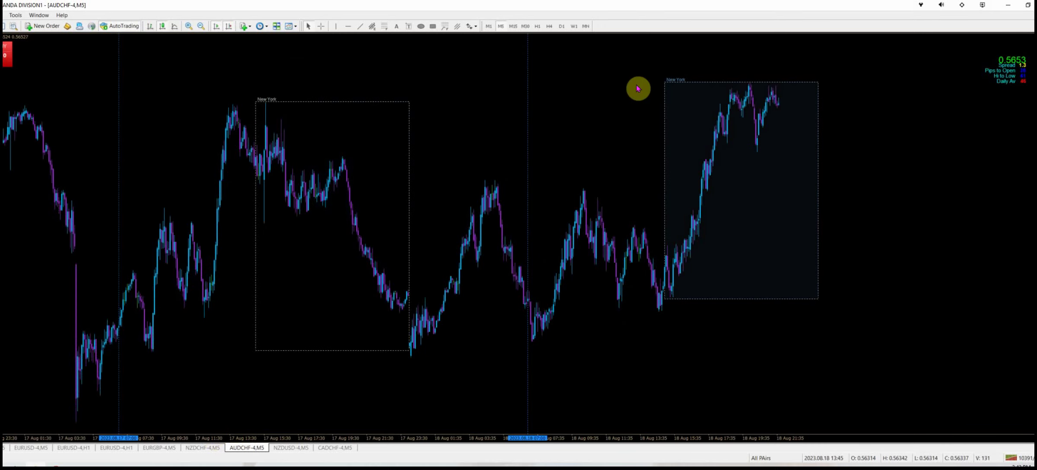
click(525, 26)
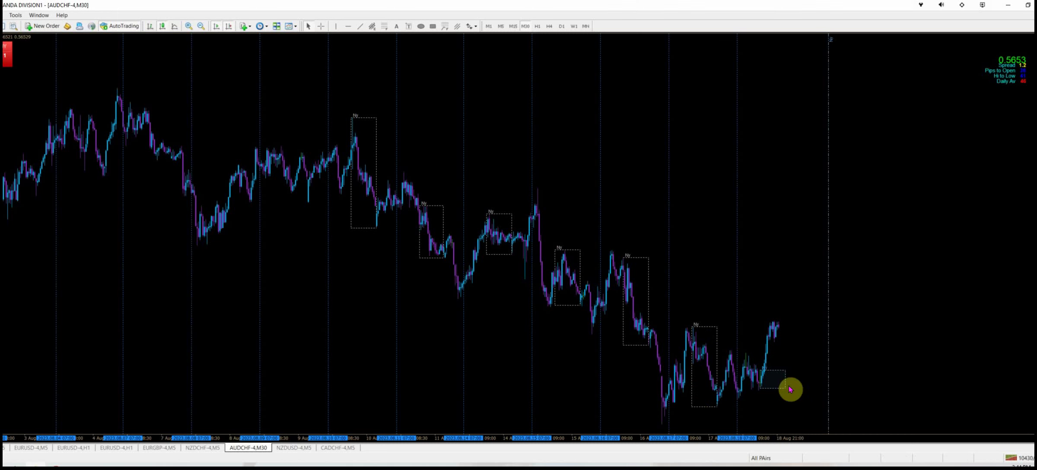
click(321, 26)
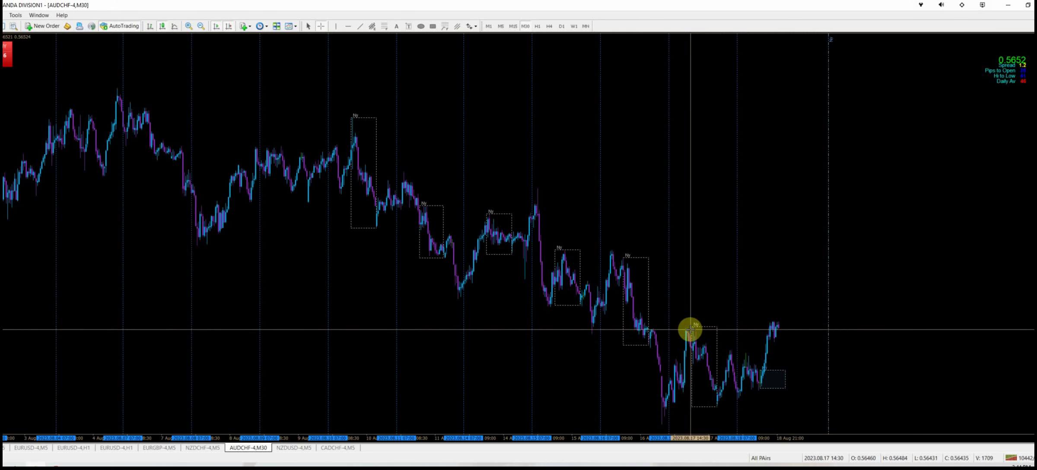
key(Escape)
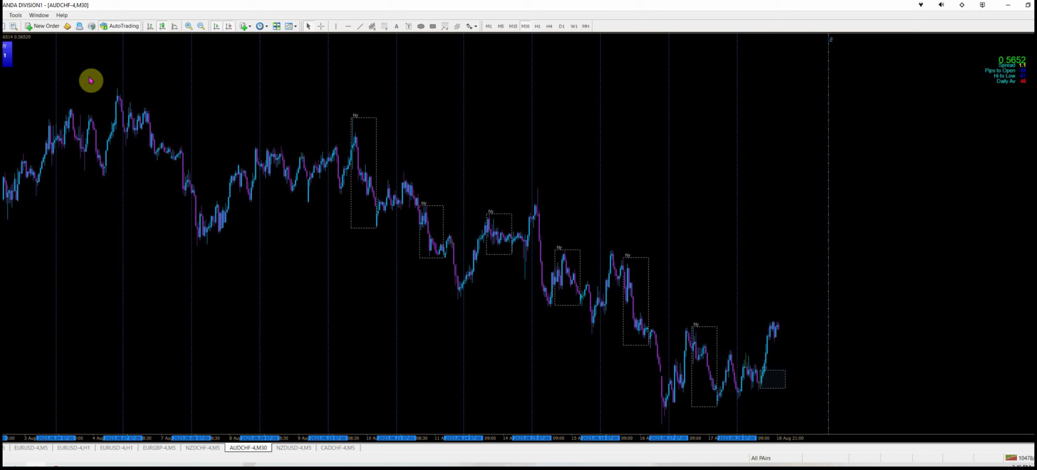
key(ctrl+F6)
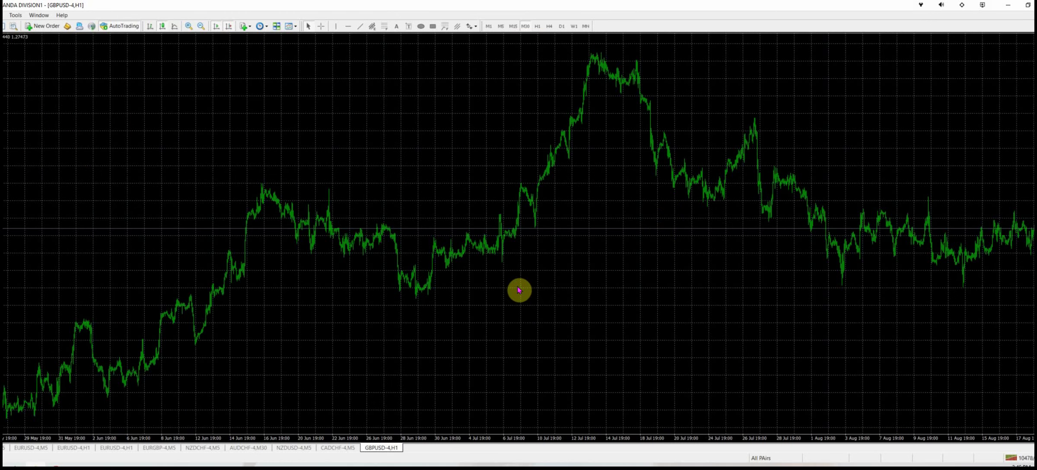
Step: Apply a saved template to the GBPUSD chart and switch it to the 5-minute timeframe
right_click(358, 151)
mouse_move(389, 220)
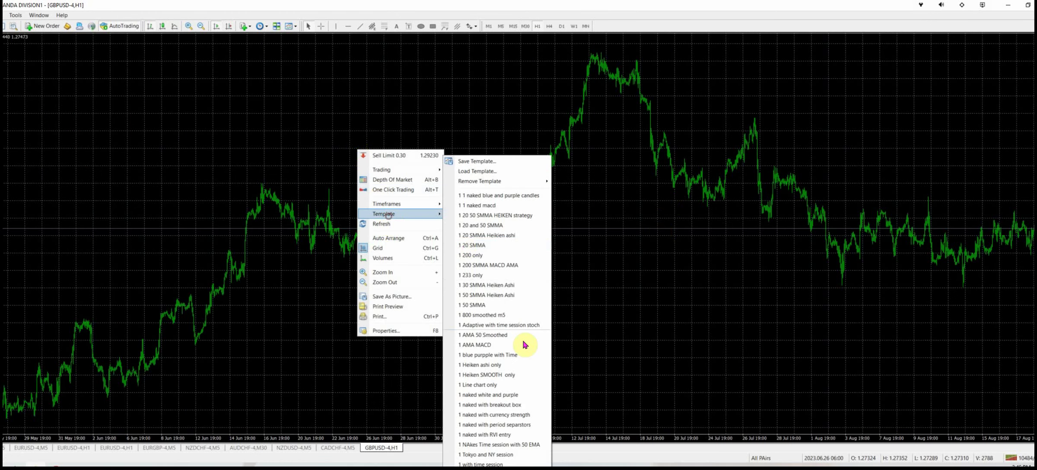
click(497, 460)
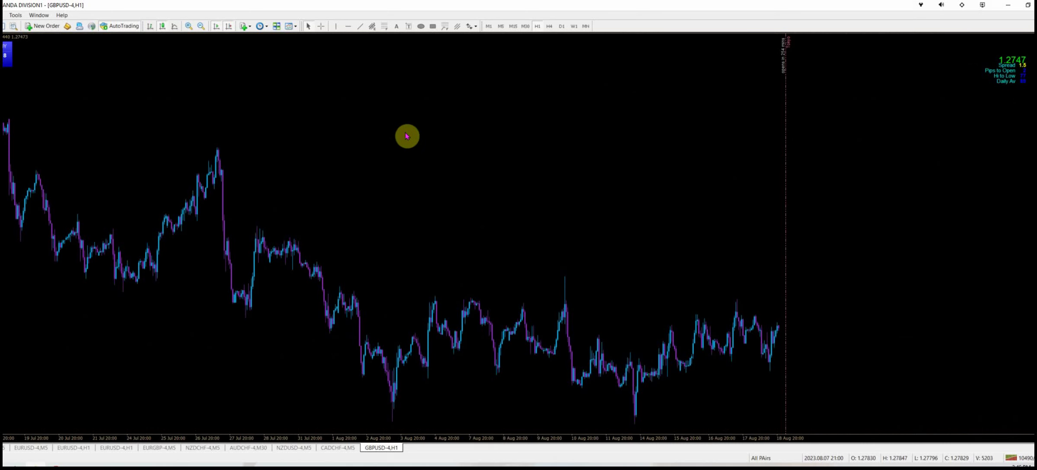
right_click(455, 121)
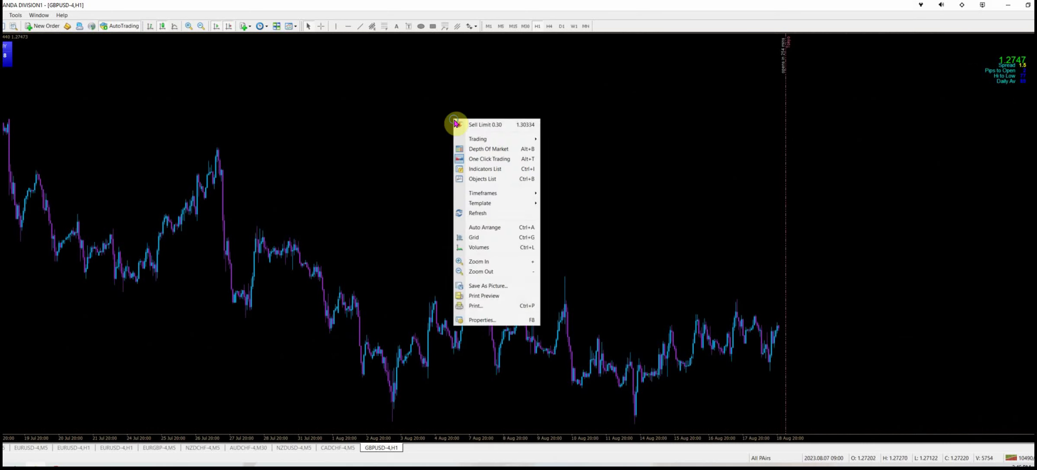
click(501, 26)
Step: Apply the London NY time session template to the GBPUSD M5 chart
right_click(456, 49)
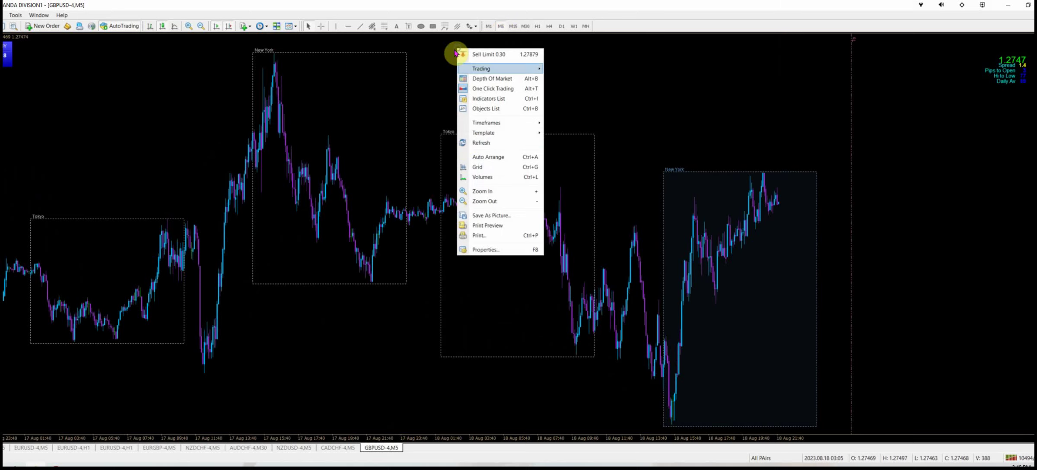
mouse_move(479, 133)
click(585, 445)
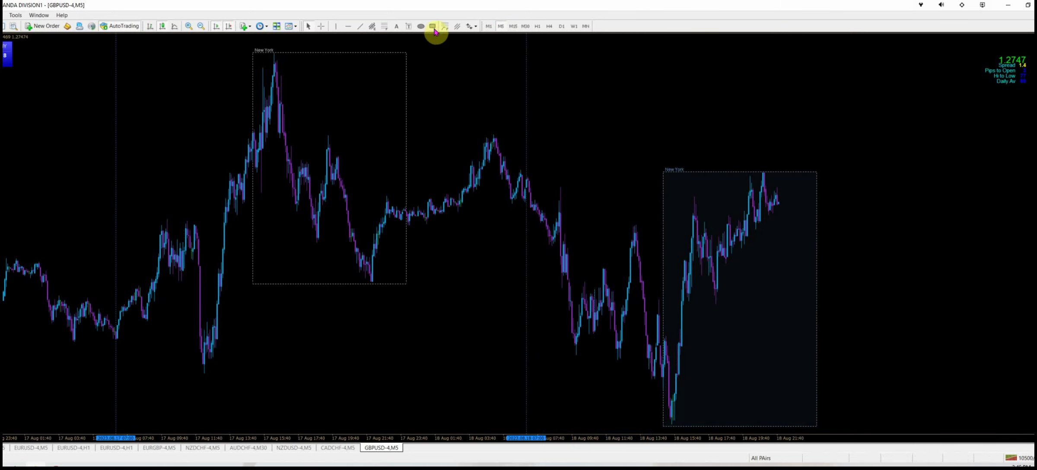
mouse_move(528, 180)
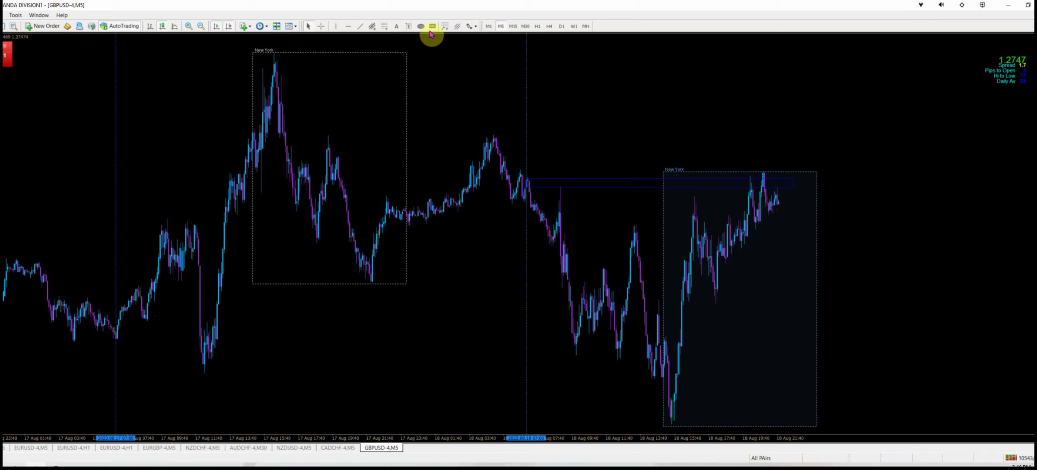
Step: Draw a thin rectangle zone along today's high on the GBPUSD 5-minute chart
click(432, 26)
drag(555, 185, 571, 194)
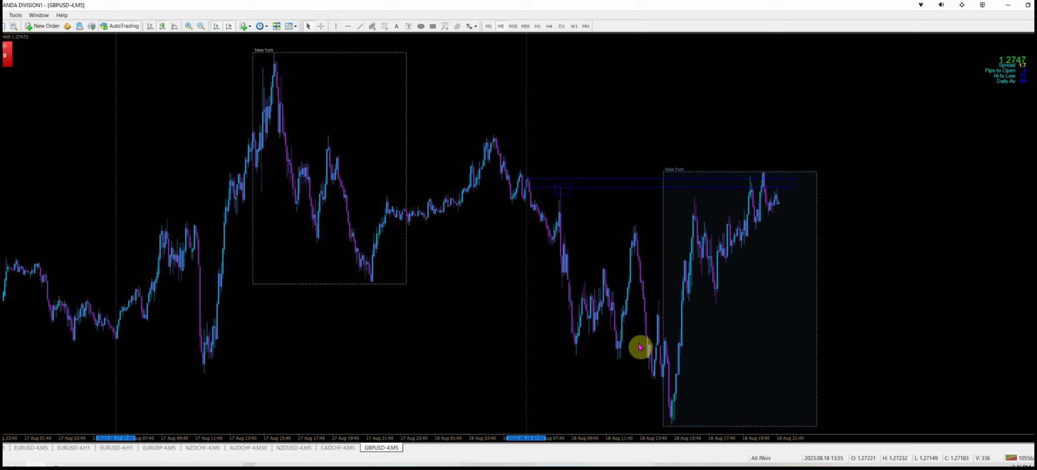
Step: On 1-minute GBPUSD candles, measure moves from the New York session low to the highs, then return to M5
click(489, 26)
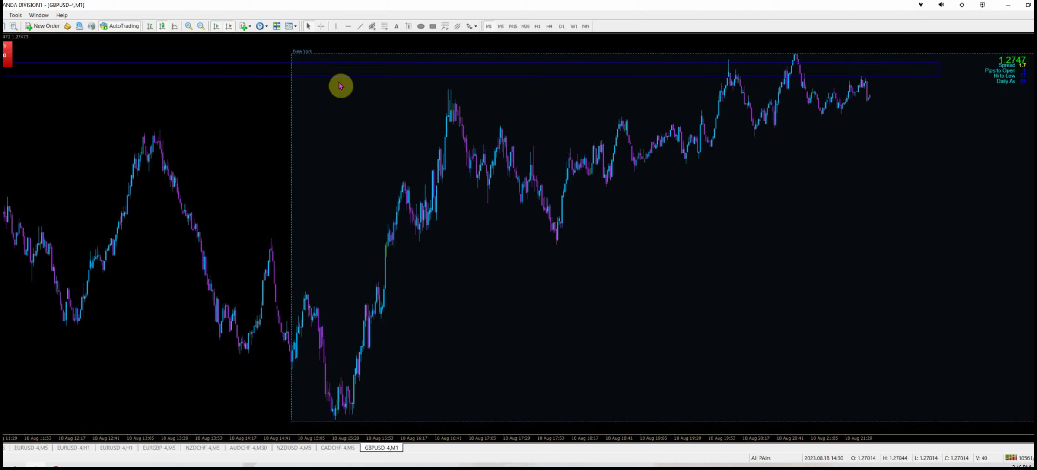
click(321, 26)
drag(348, 234, 229, 422)
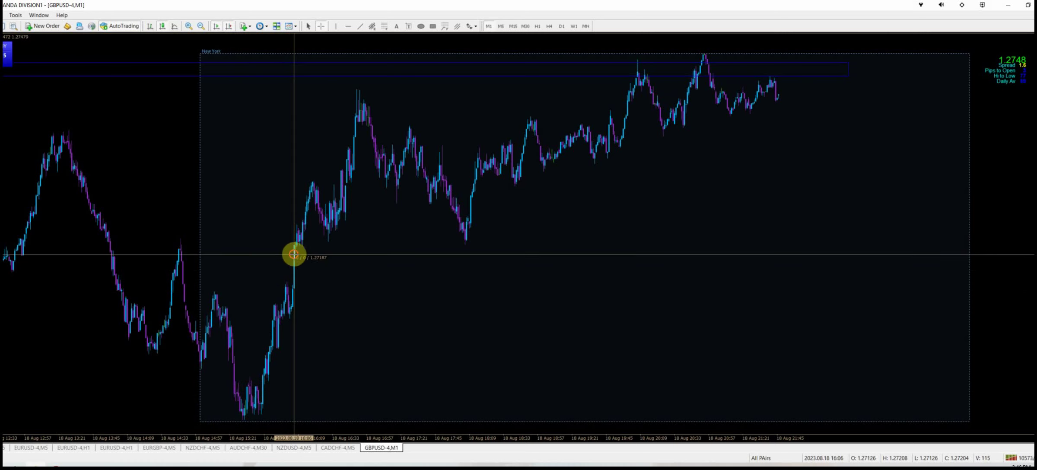
drag(294, 254, 704, 59)
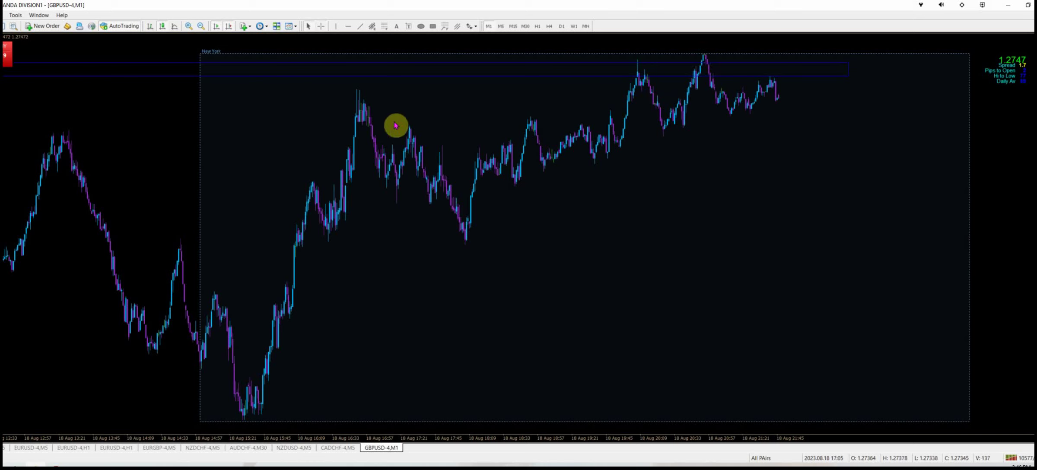
click(325, 28)
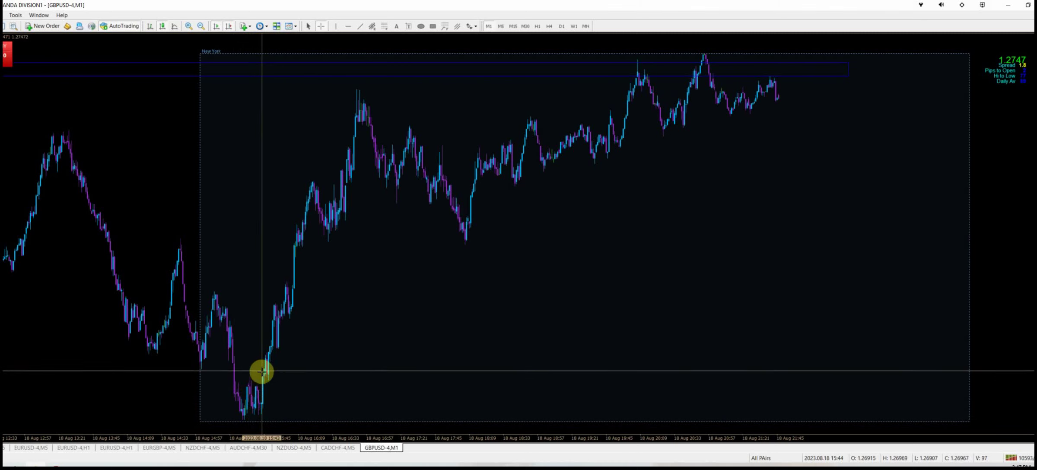
drag(261, 370, 702, 56)
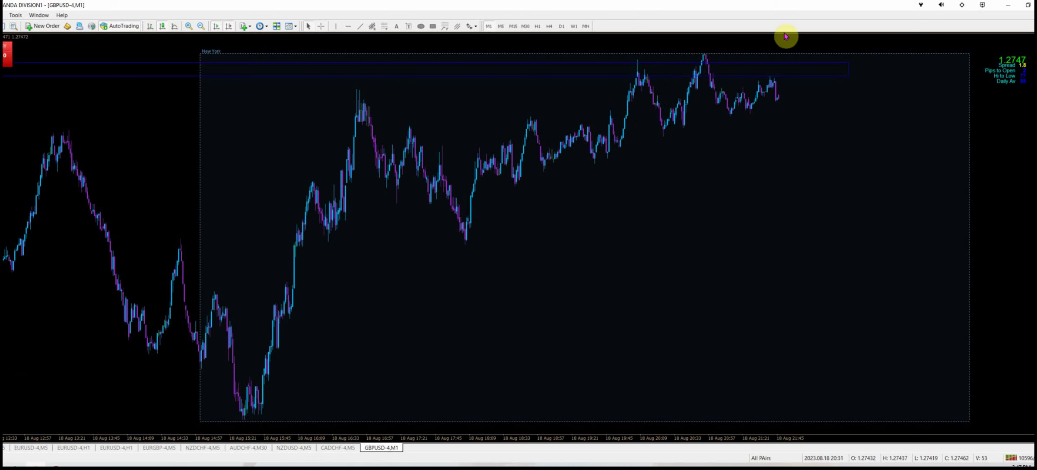
click(501, 26)
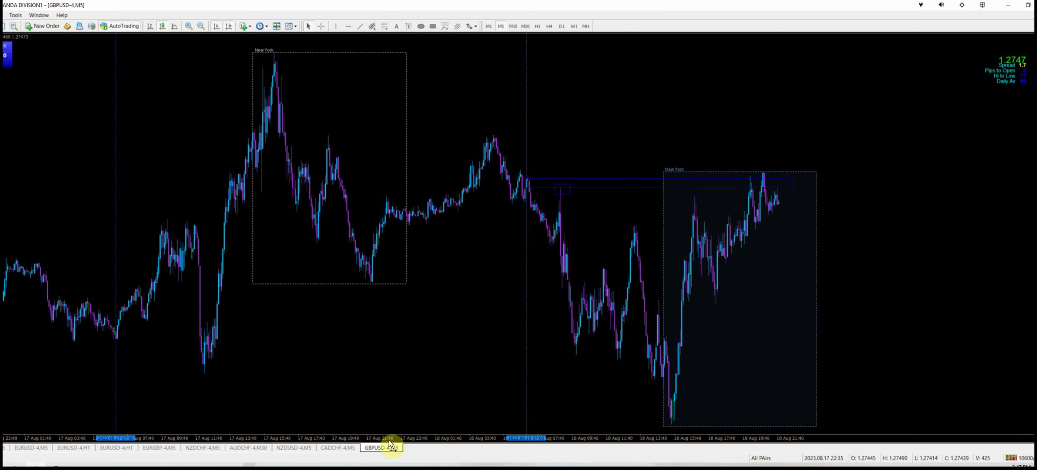
Step: Set the AUDCHF chart to 5-minute candles, then return to the GBPUSD chart
click(232, 449)
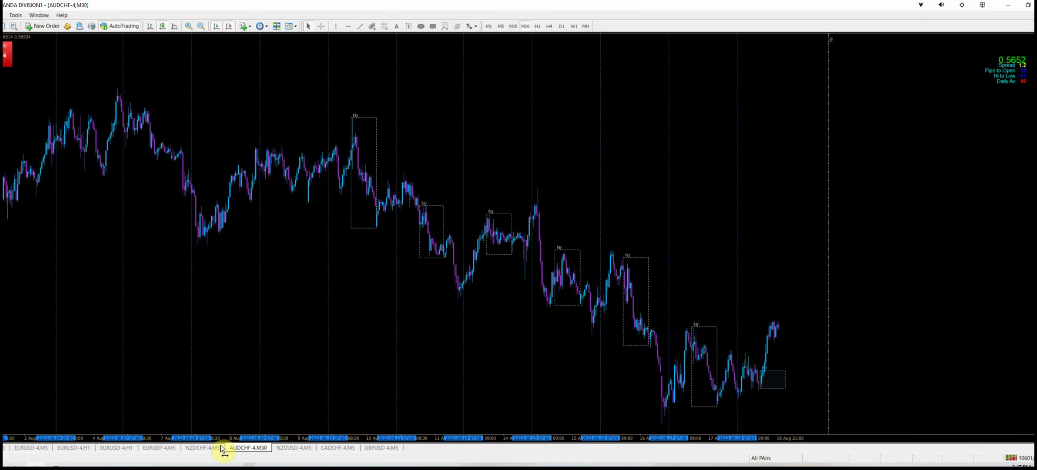
click(500, 27)
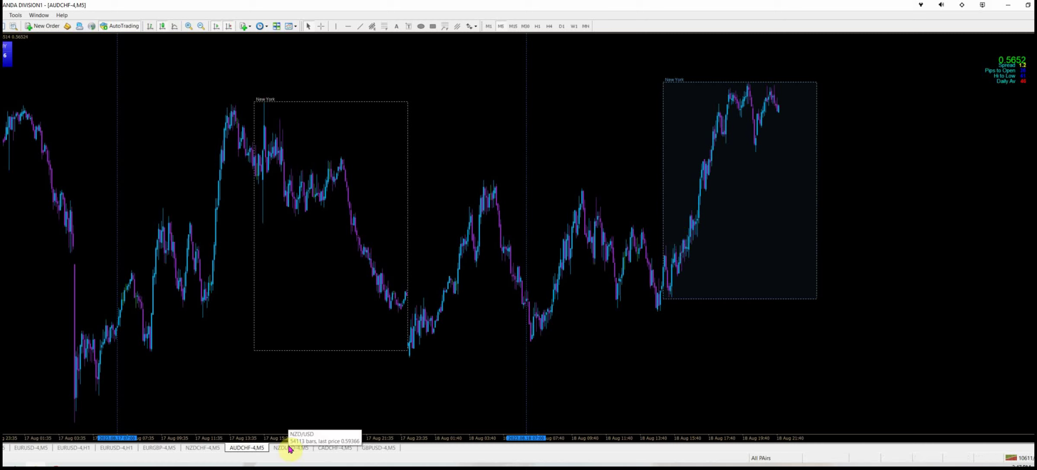
click(385, 448)
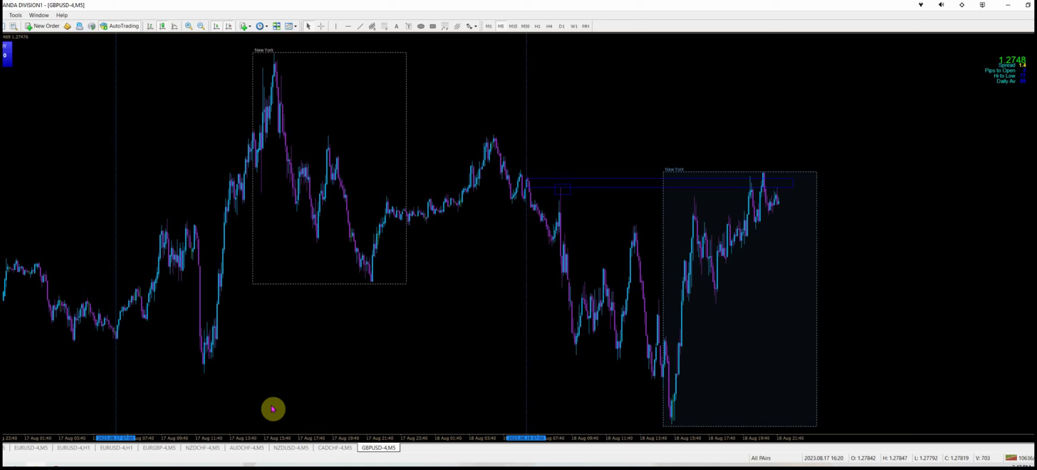
Step: Bring up the MetaTrader 5 MNQU23 5-minute chart and check prices with the crosshair readout
key(alt+Tab)
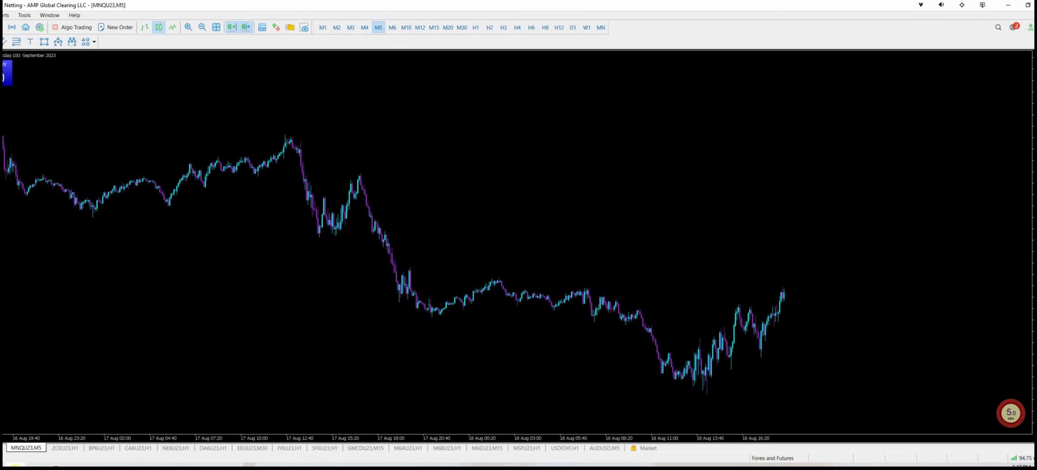
click(226, 337)
middle_click(794, 405)
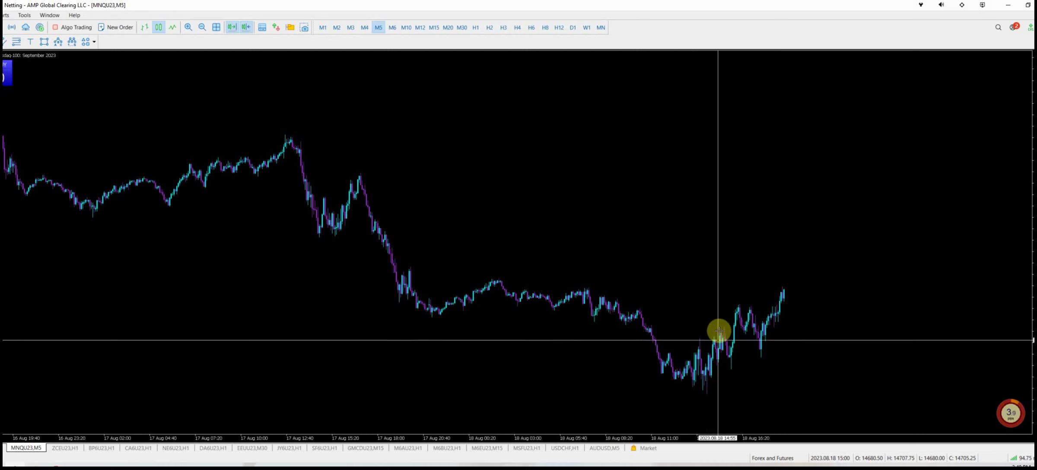
click(765, 282)
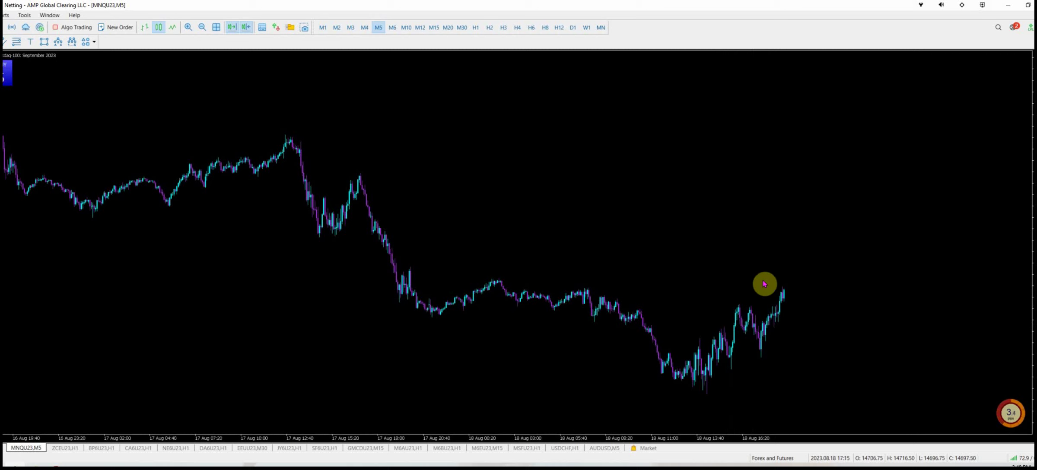
Step: Draw a rectangle over the MNQU23 resistance highs and extend it left to the 17 Aug drop
click(44, 42)
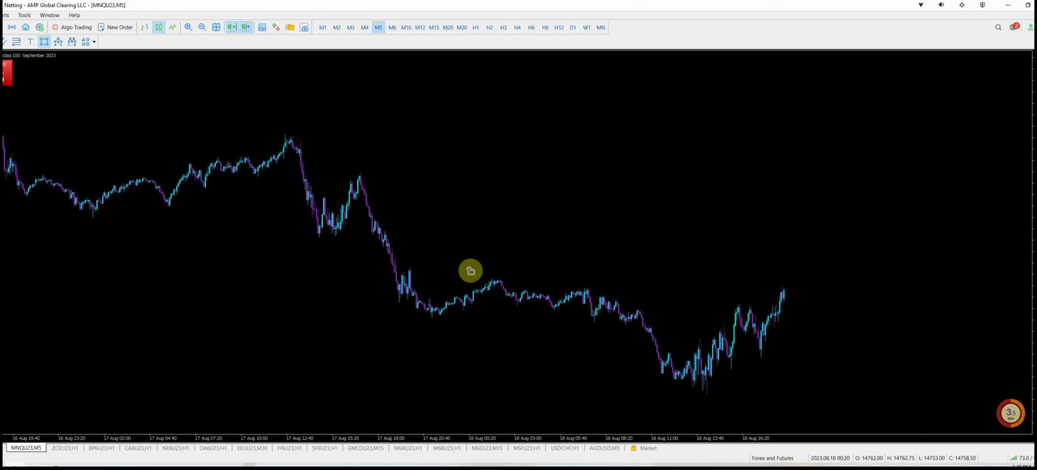
drag(470, 270, 865, 293)
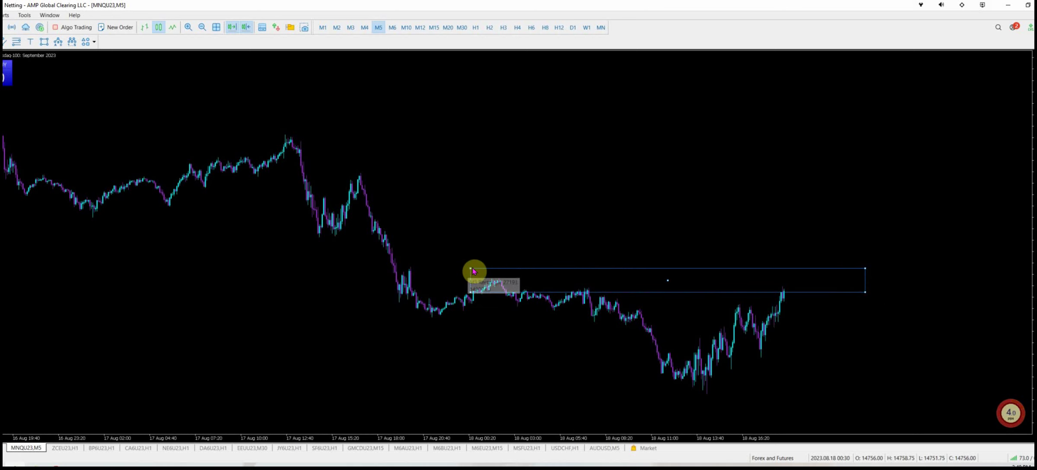
drag(474, 271, 406, 270)
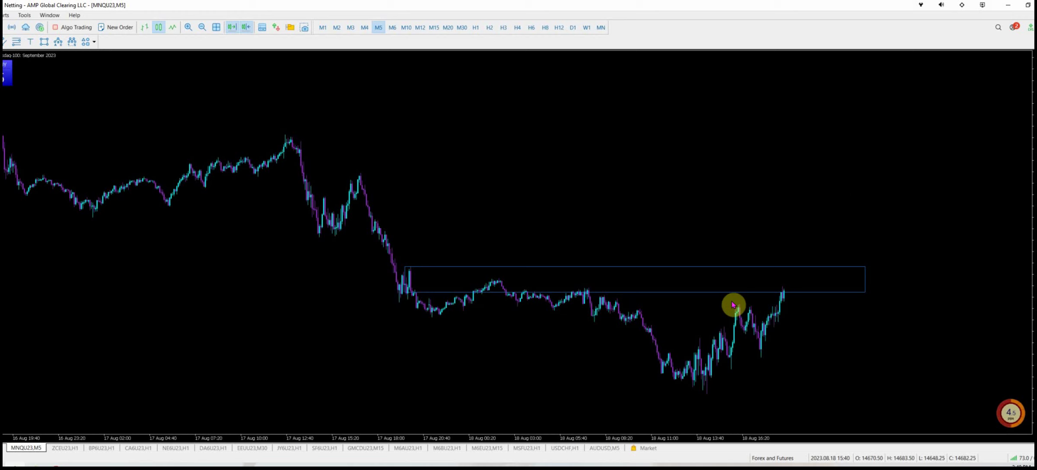
click(475, 28)
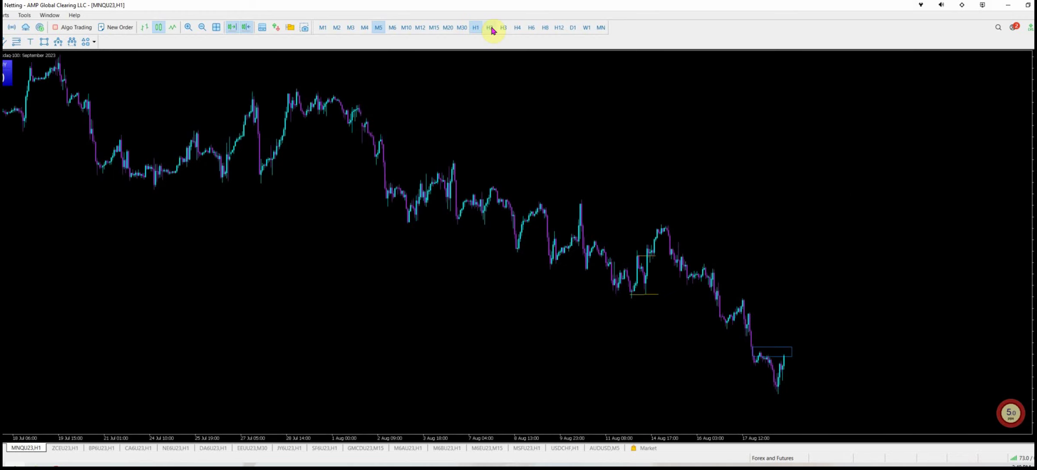
click(490, 28)
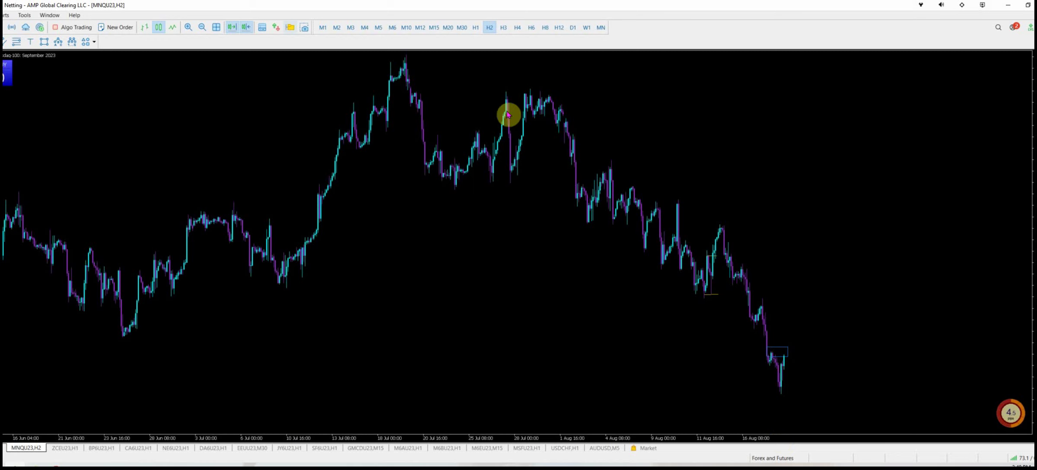
middle_click(819, 336)
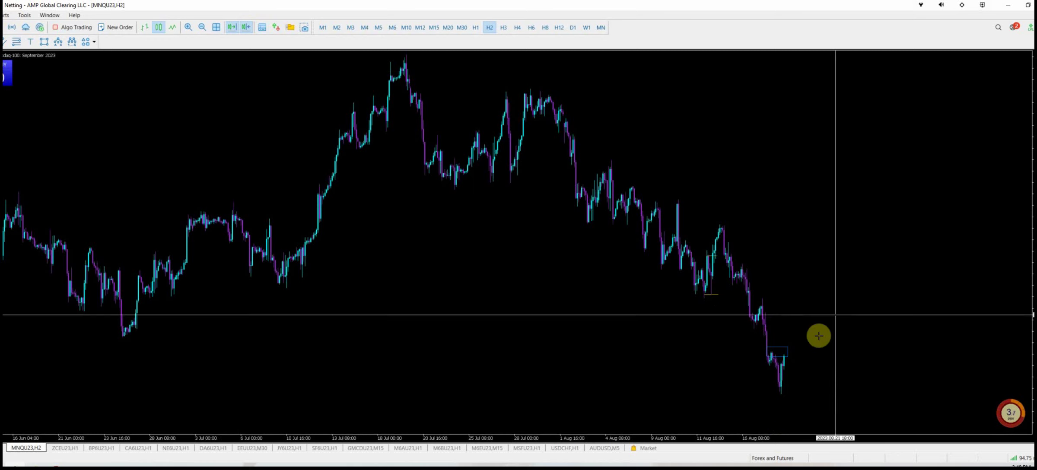
click(767, 308)
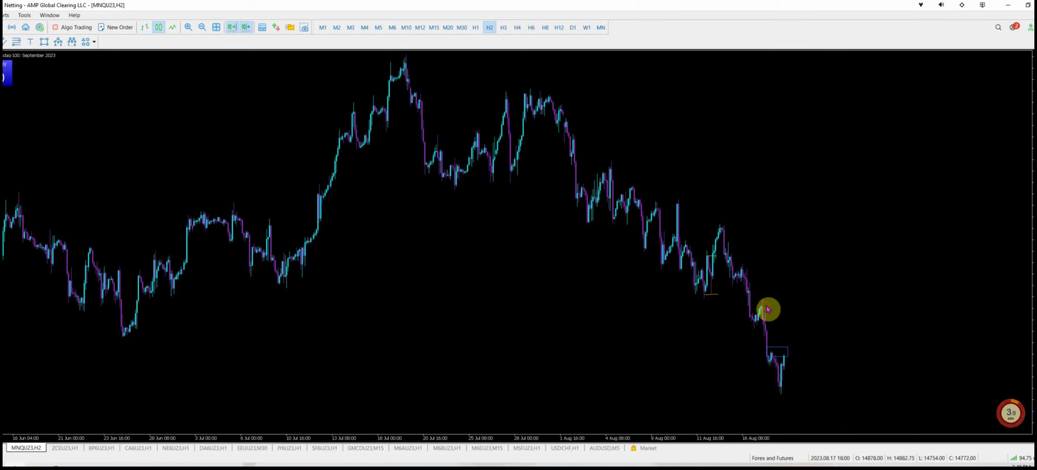
click(376, 28)
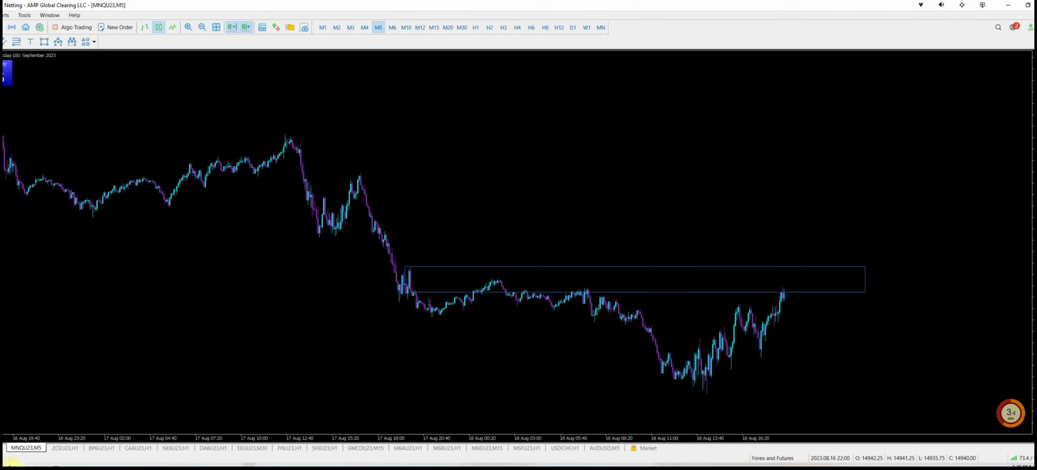
click(10, 465)
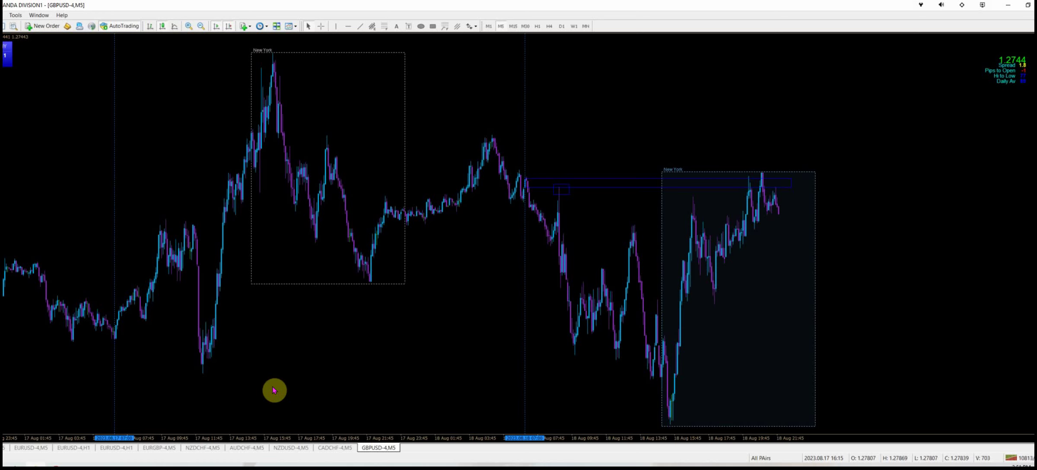
Step: Flip through the NZDCHF and EURGBP charts, ending on the CADCHF chart
click(203, 447)
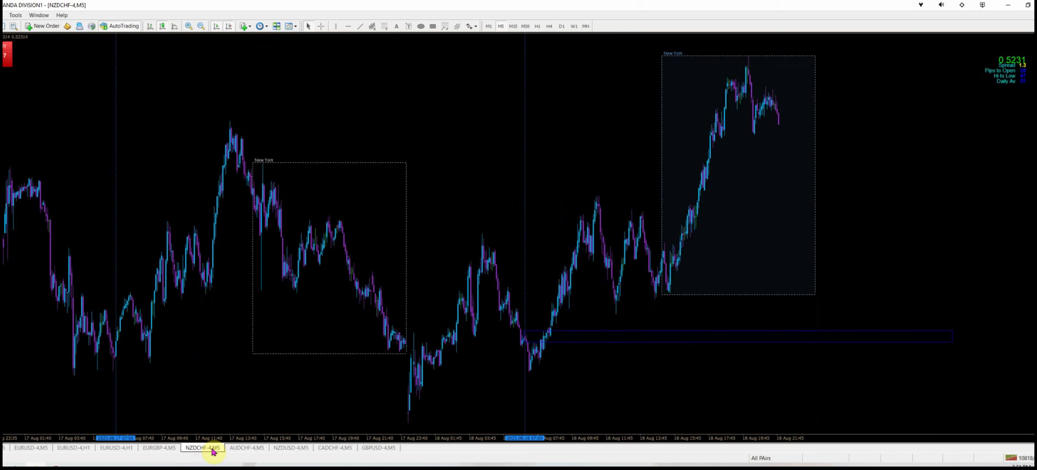
click(156, 449)
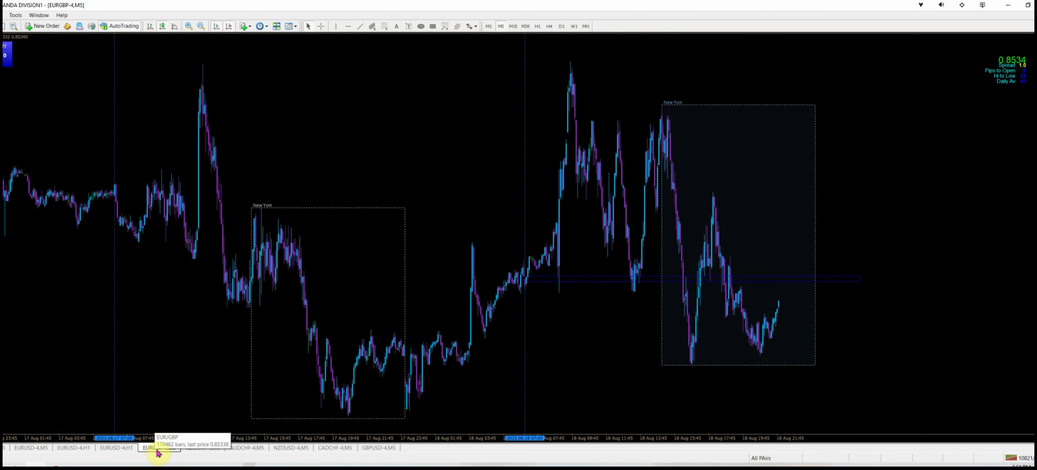
click(321, 449)
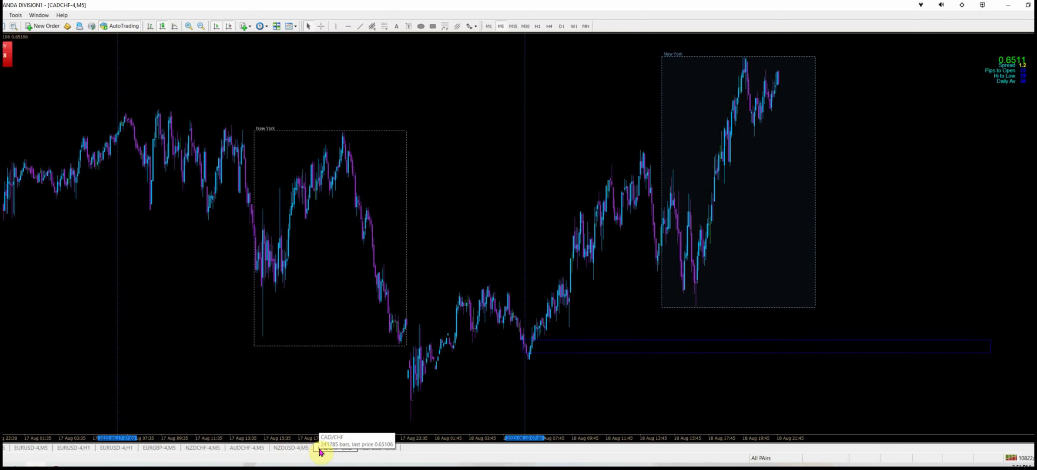